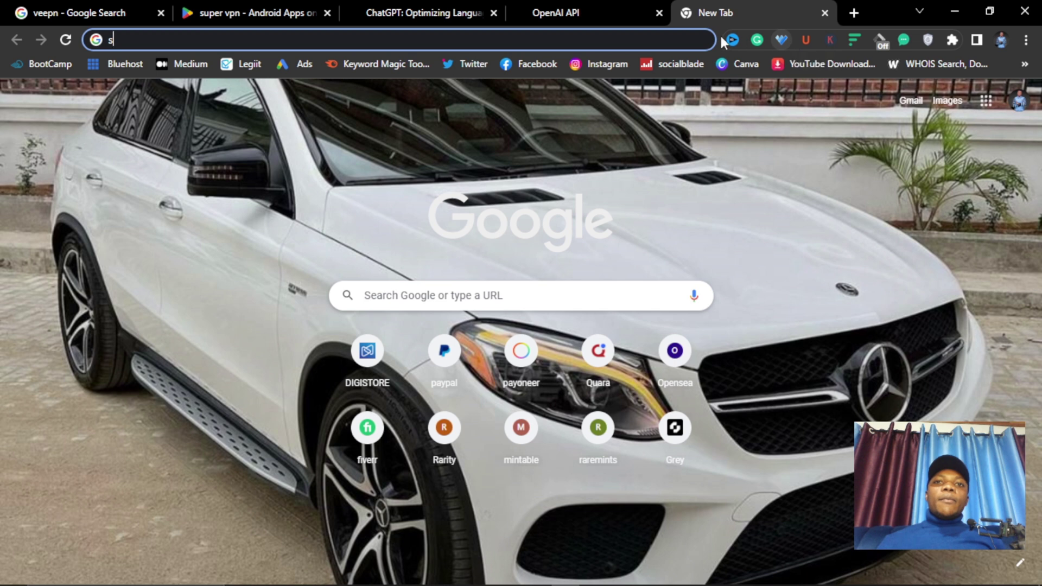
- Switch to the OpenAI API tab, where signup reports 'Not available' in this country
left_click(554, 16)
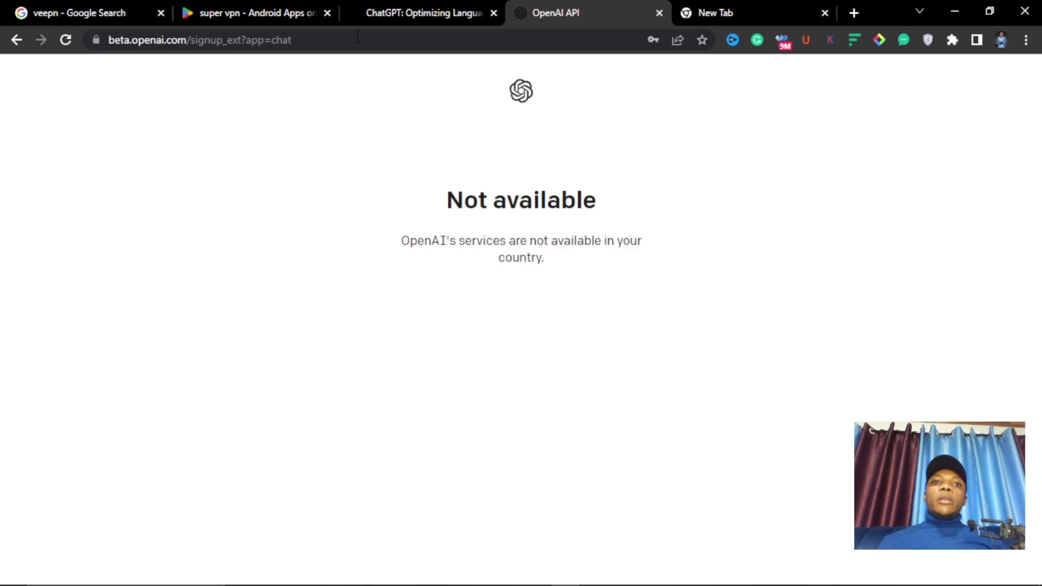
- Open the 'Free VPN for Chrome - VPN Proxy VeePN' store page from the veepn search results
left_click(66, 11)
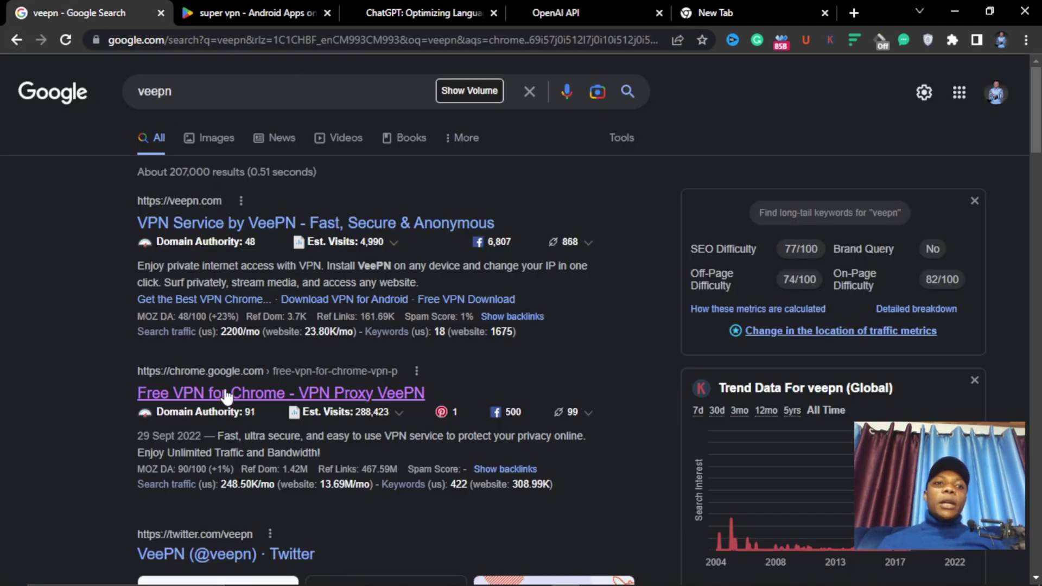
scroll(223, 396, "down", 4)
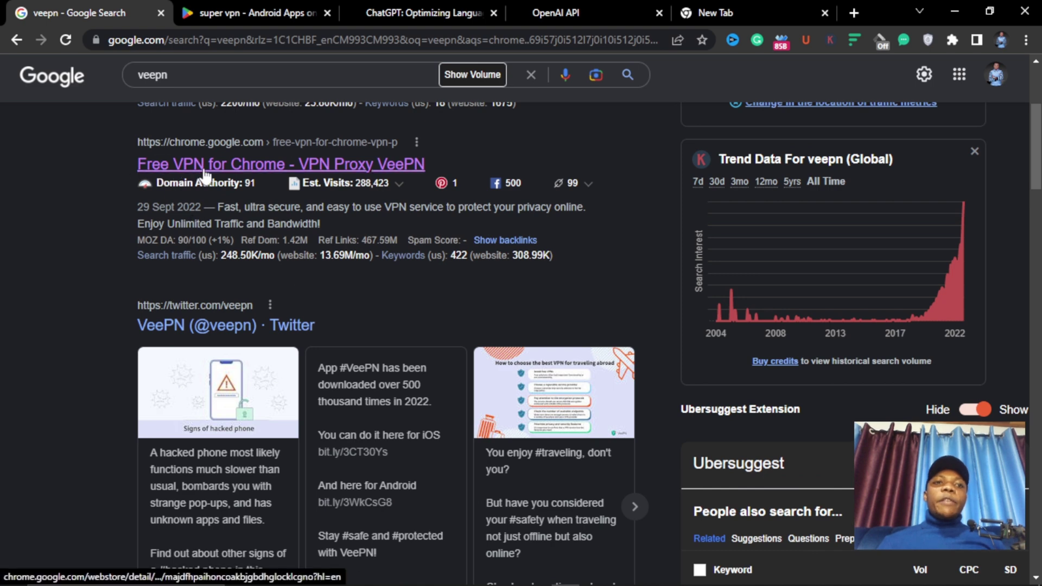
left_click(257, 165)
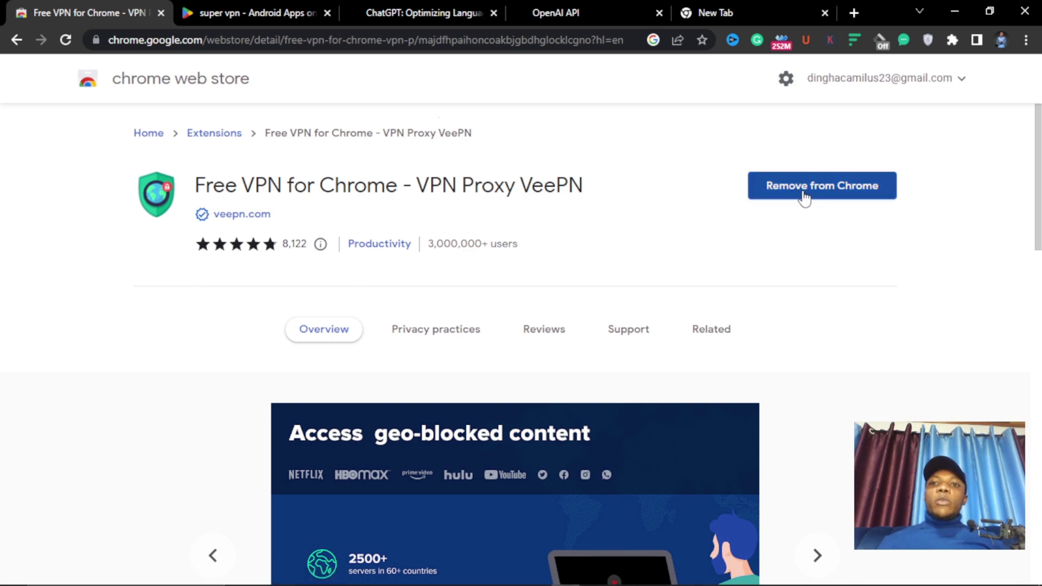
- Toggle the VeePN extension off and back on in Manage extensions, then return to the super vpn results
left_click(953, 41)
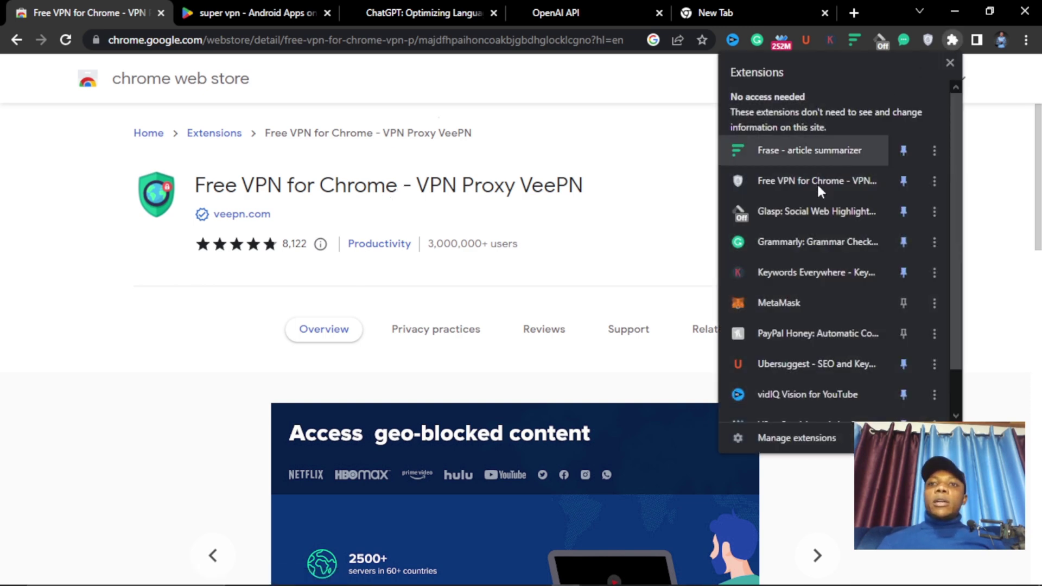
scroll(828, 275, "down", 2)
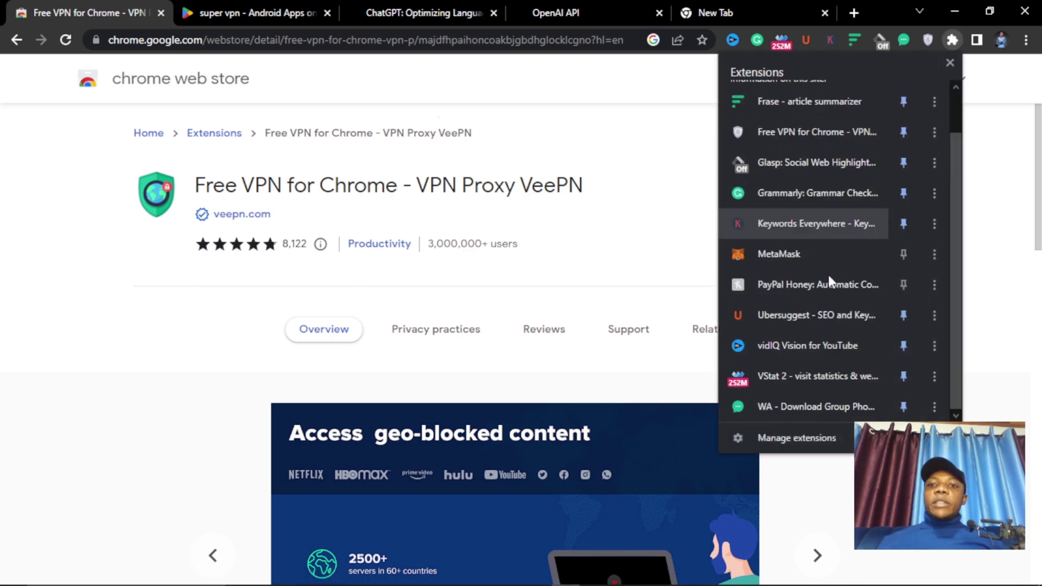
left_click(801, 437)
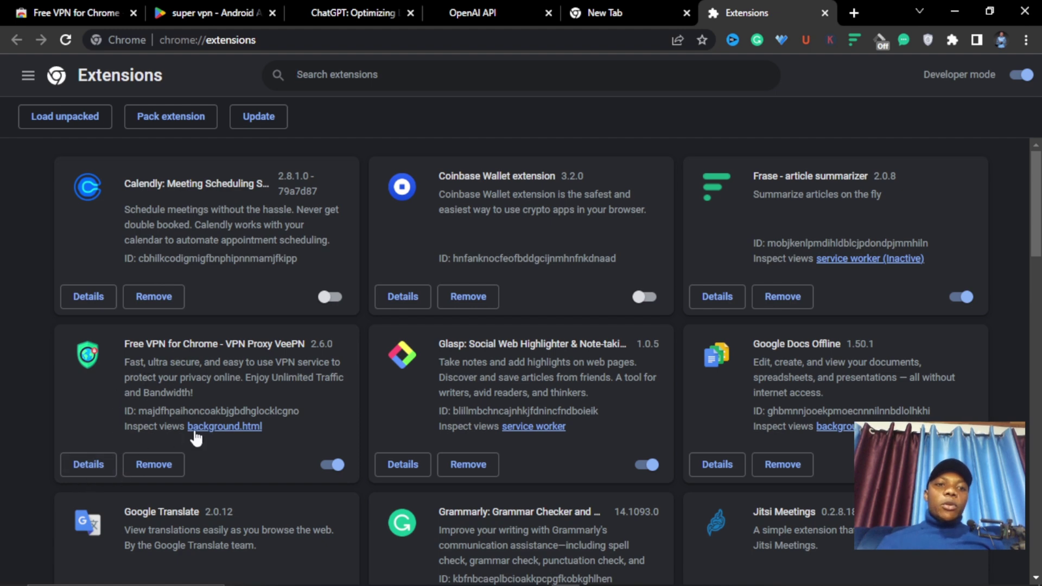
left_click(335, 466)
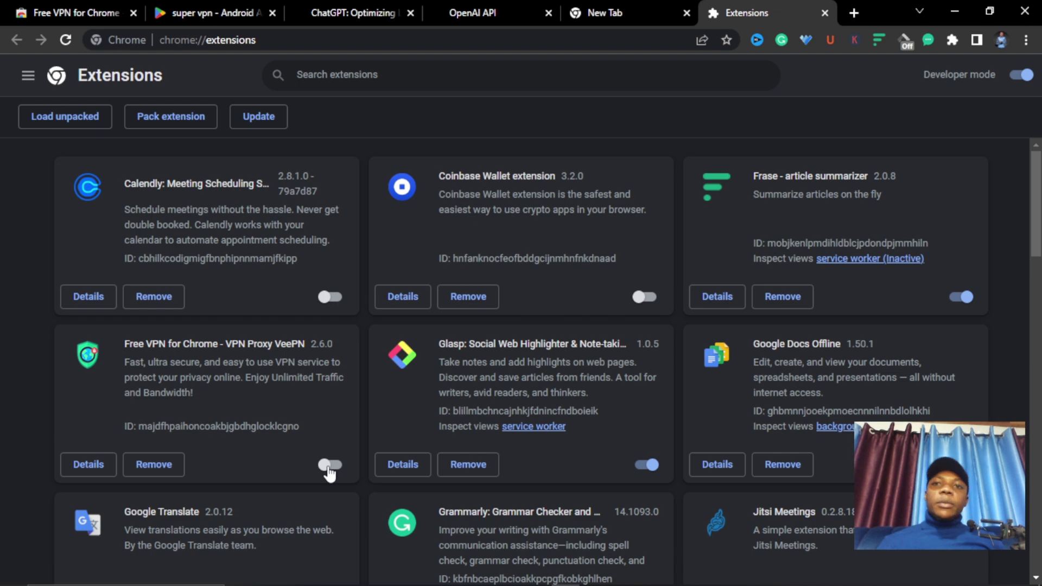
left_click(330, 466)
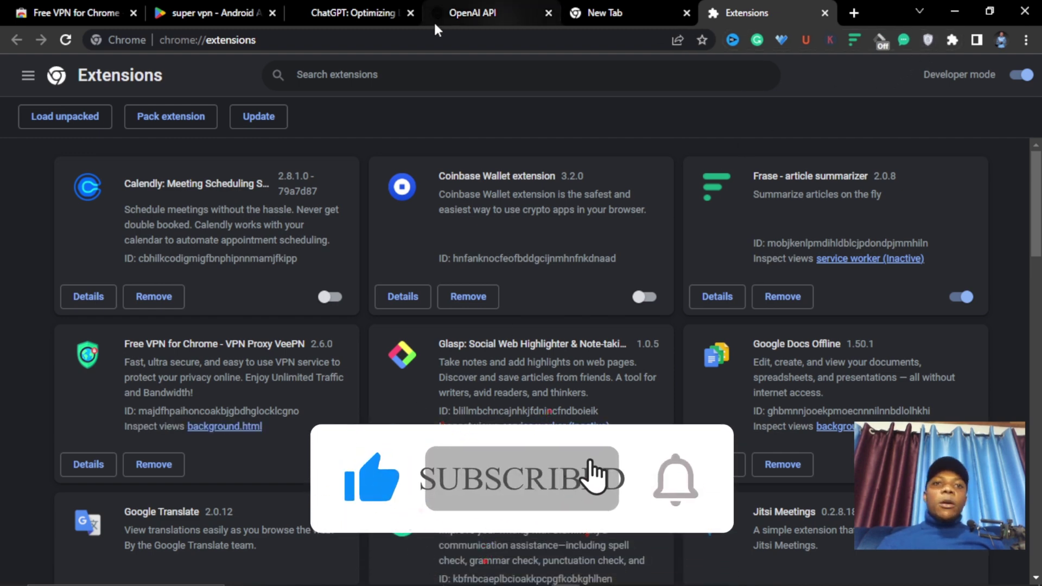
left_click(184, 7)
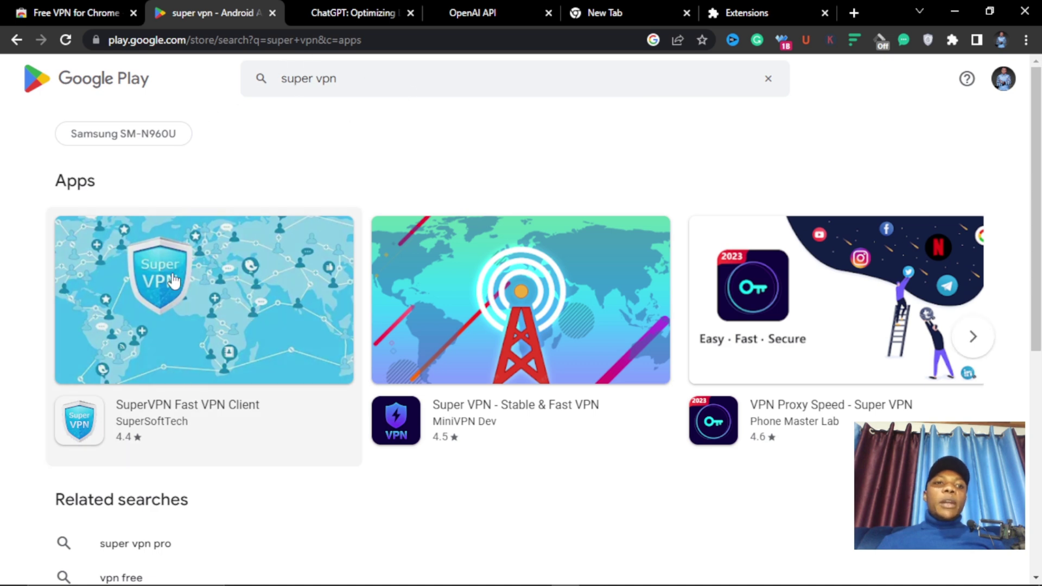
scroll(163, 353, "down", 2)
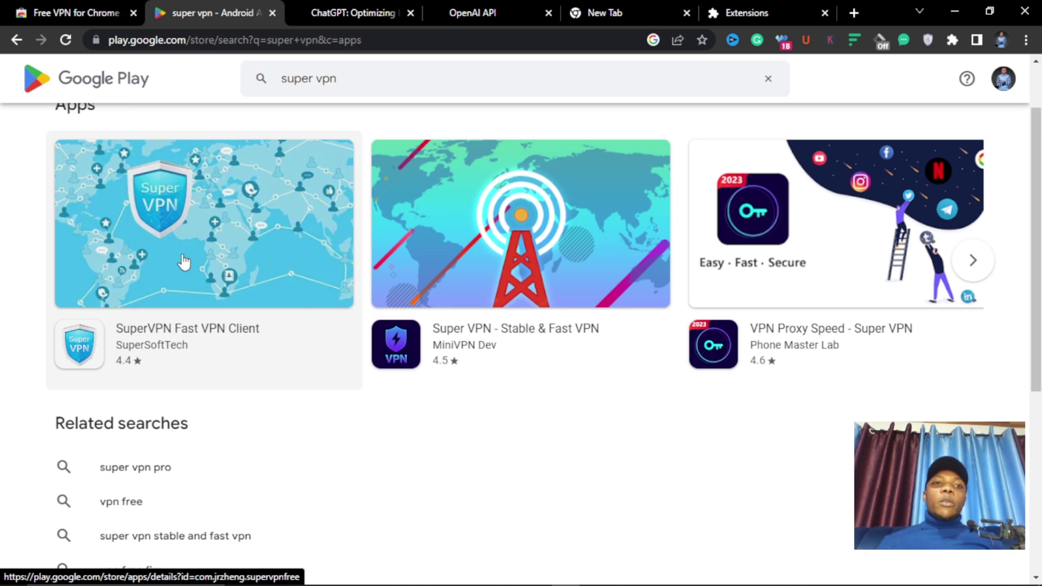
scroll(184, 262, "up", 2)
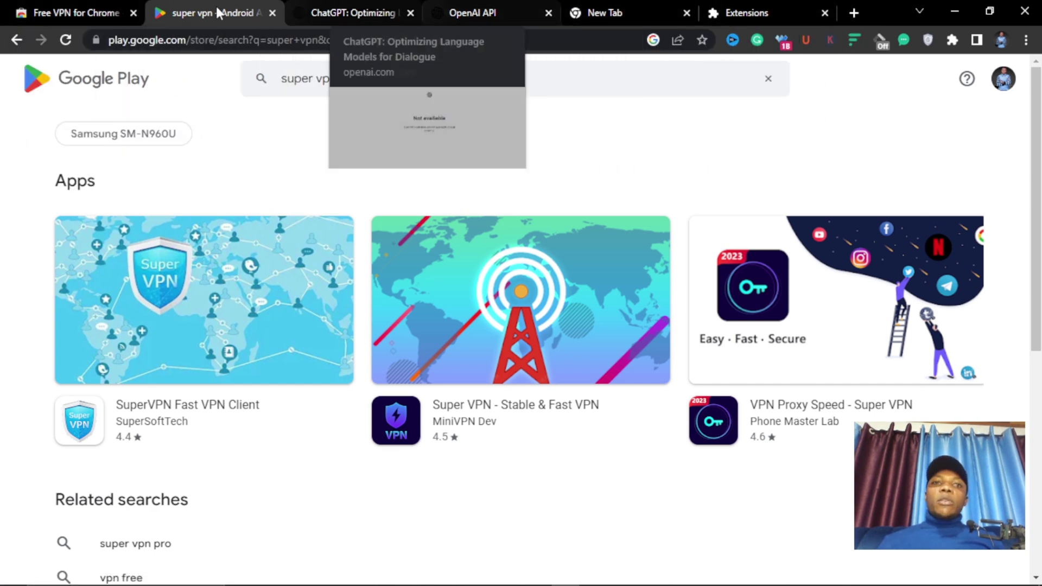
- Switch to the ChatGPT announcement blog post and scroll to its TRY CHATGPT link
left_click(107, 12)
left_click(181, 12)
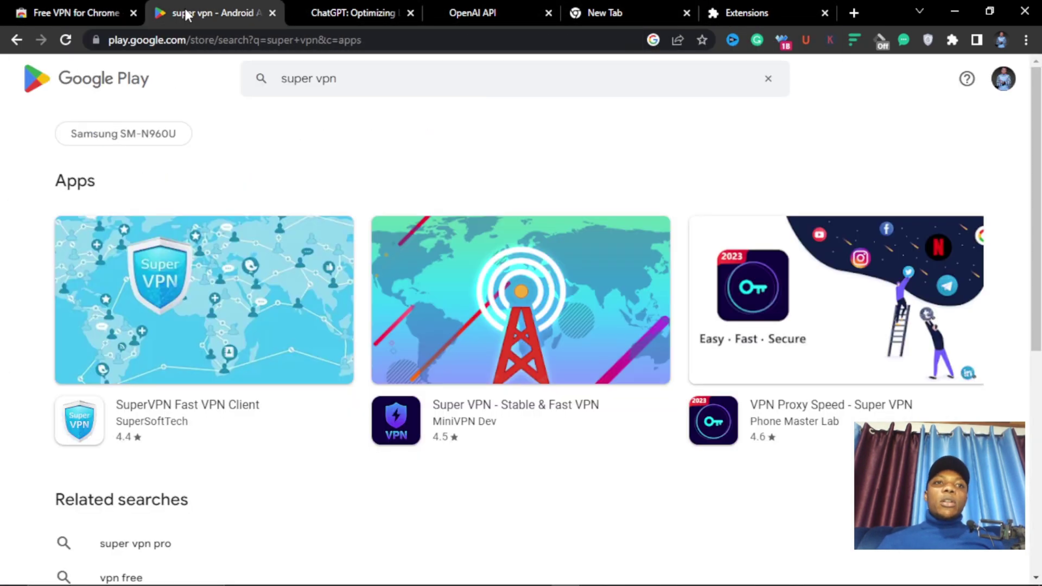
left_click(350, 12)
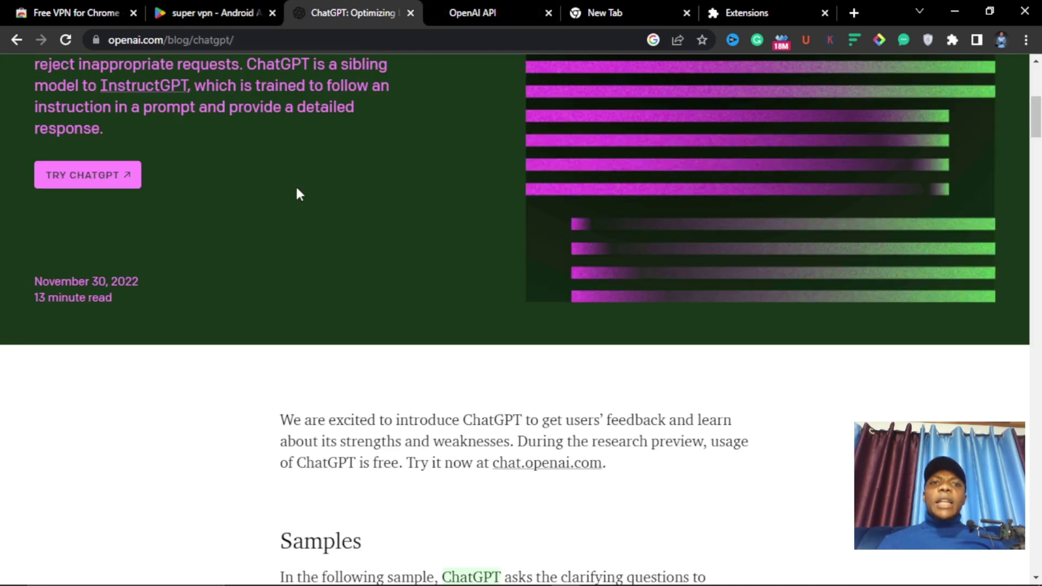
scroll(143, 106, "up", 4)
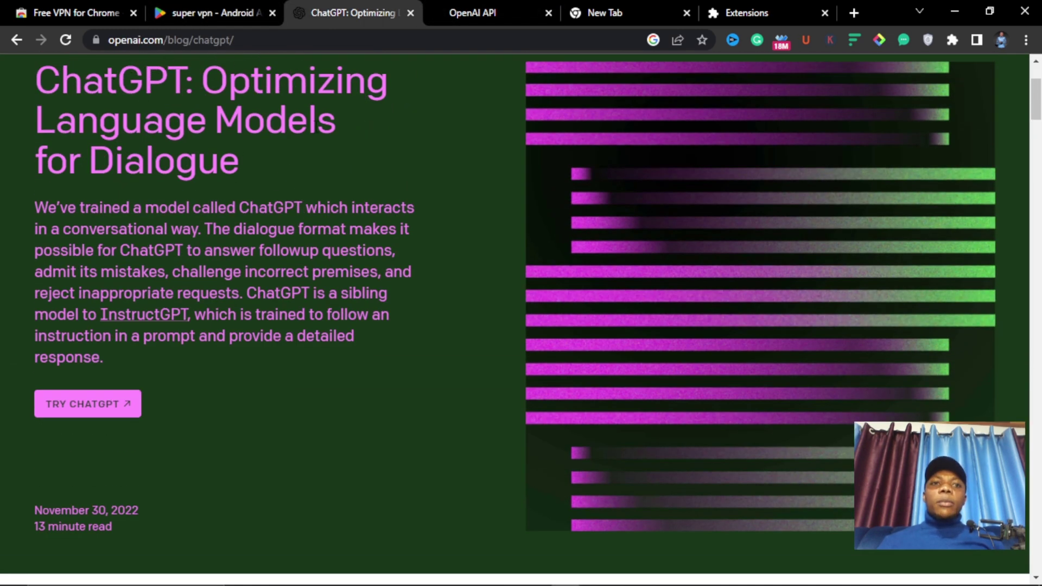
scroll(318, 128, "up", 3)
scroll(302, 124, "down", 7)
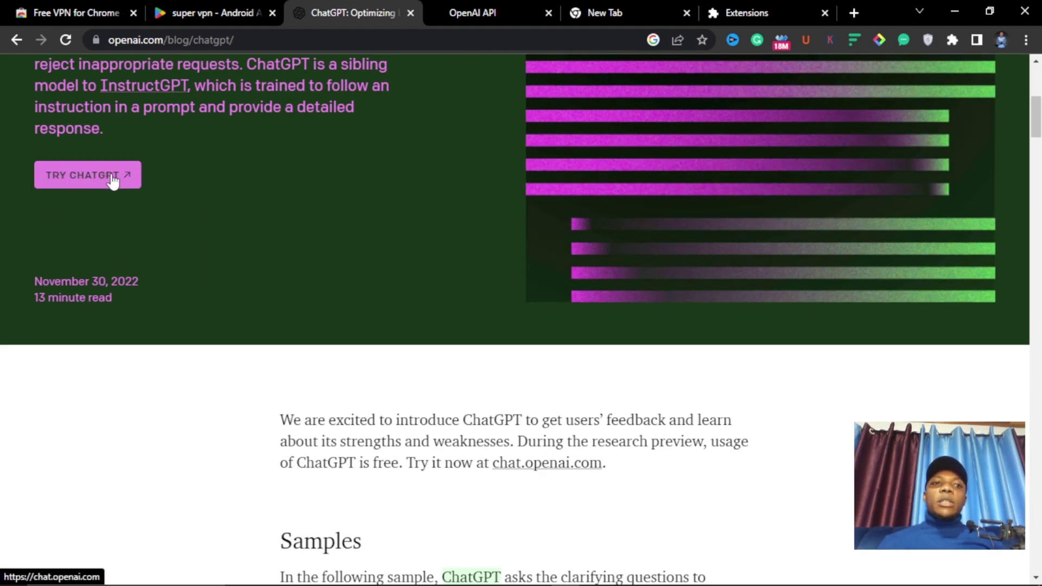
- Check the OpenAI API tab, close the Extensions page, and type 's' in a new tab
left_click(480, 11)
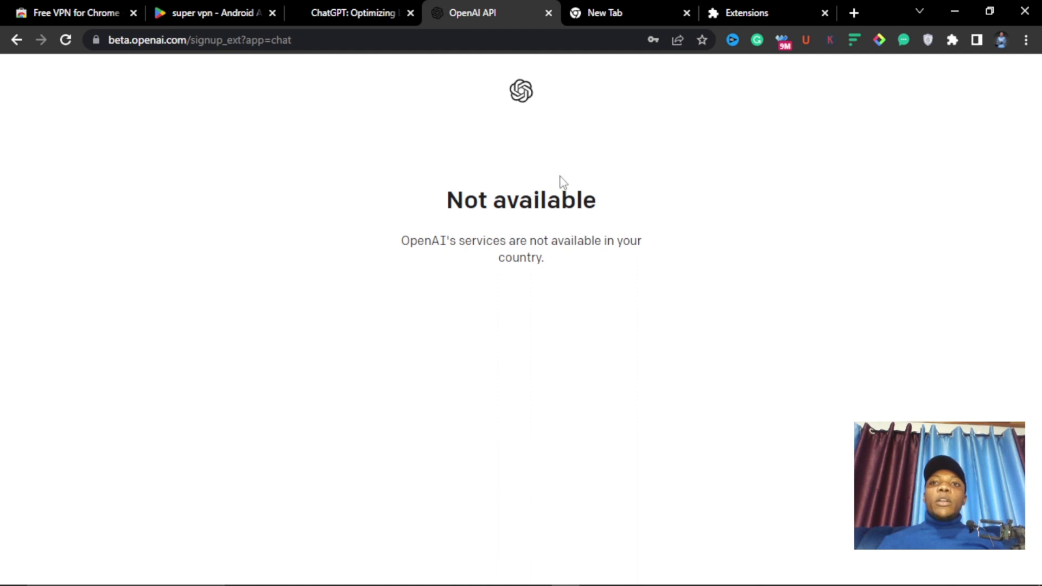
left_click(823, 12)
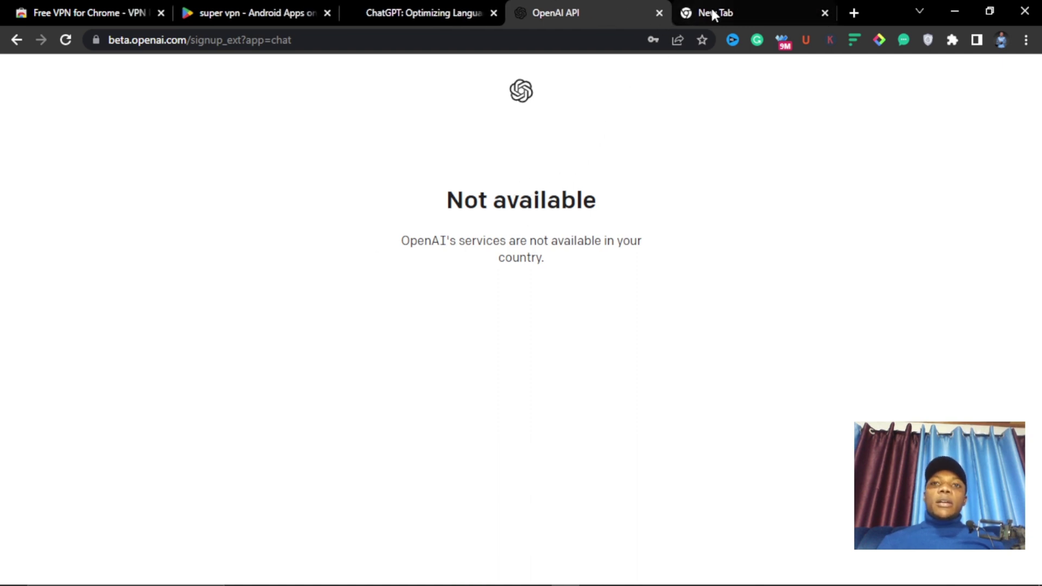
mouse_move(735, 6)
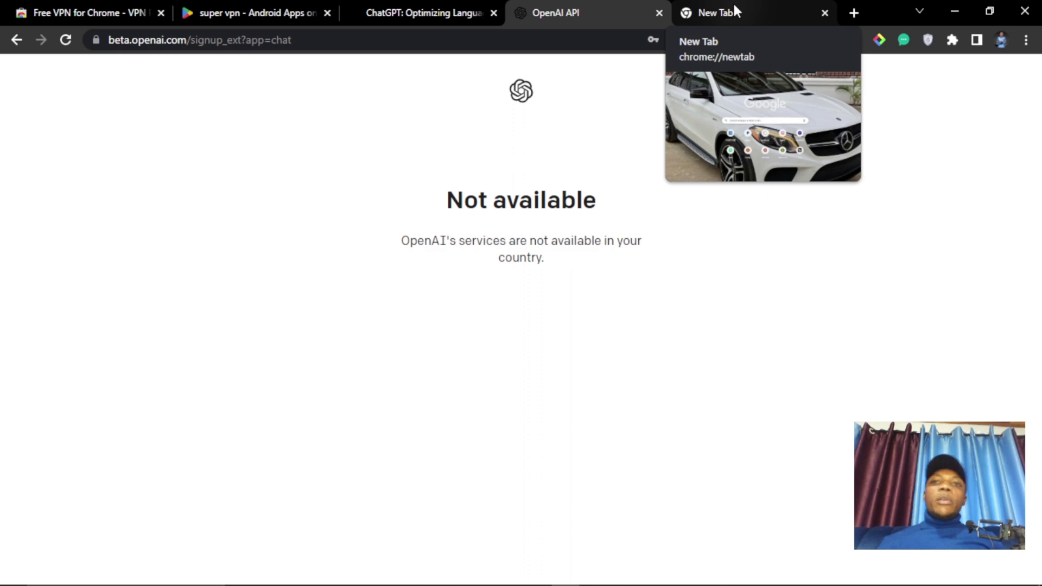
left_click(734, 6)
type("s")
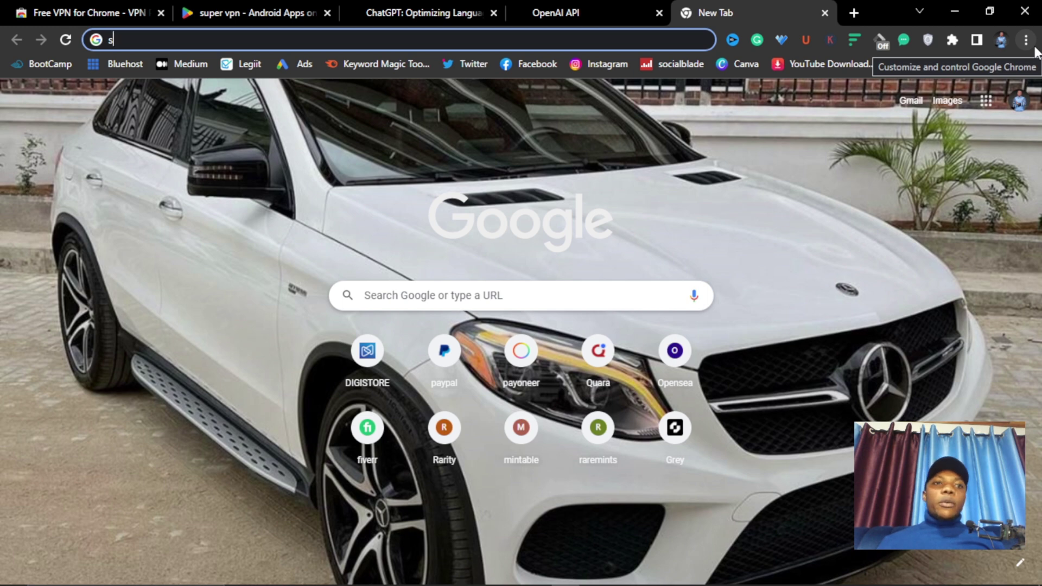
- Open a new Incognito window, then close it again with Alt+F4
left_click(1026, 41)
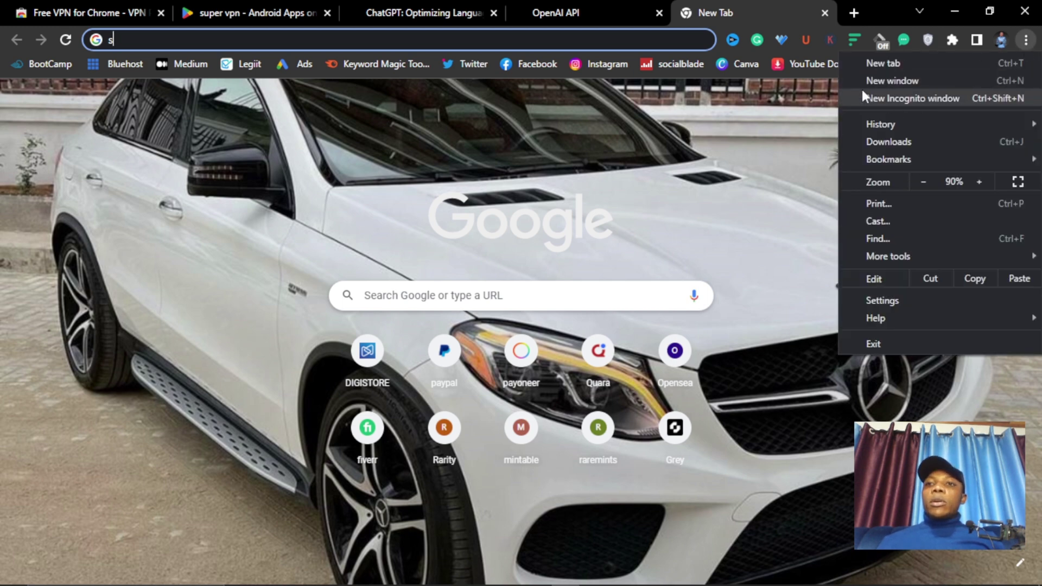
left_click(901, 99)
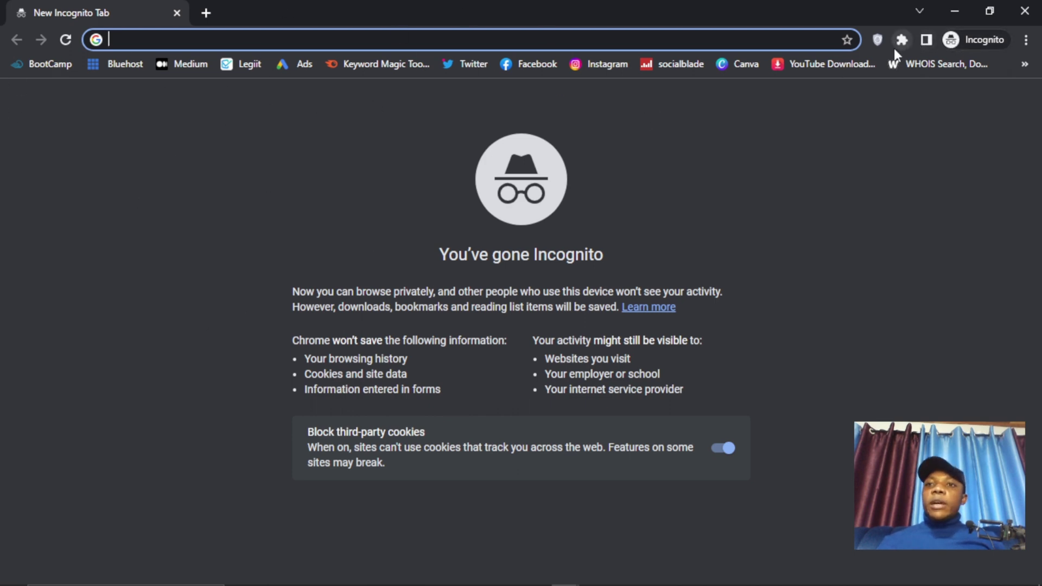
key("alt+F4")
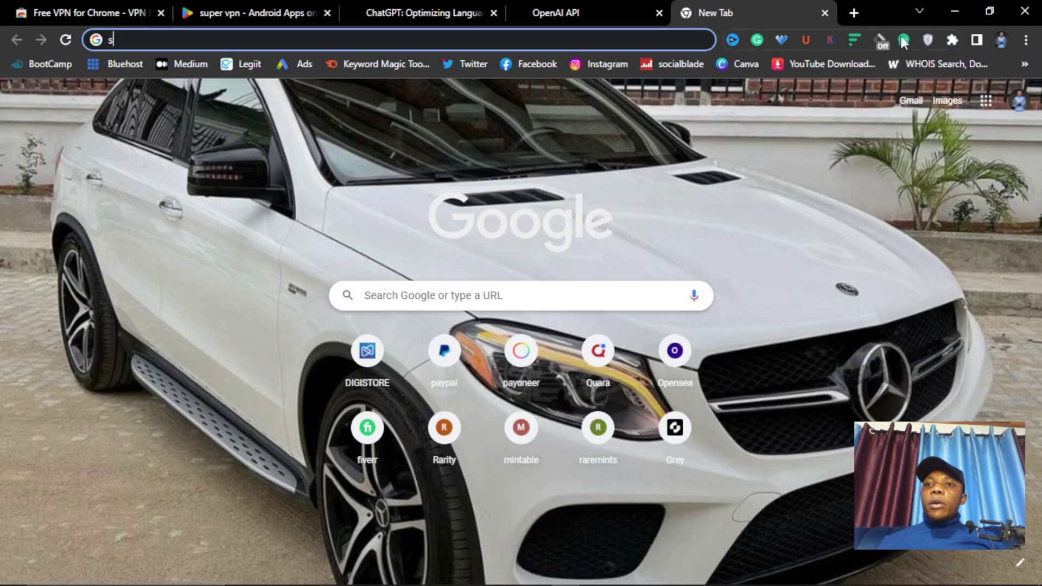
- Connect VeePN through its Paris, France server and close the VPN popup
left_click(928, 40)
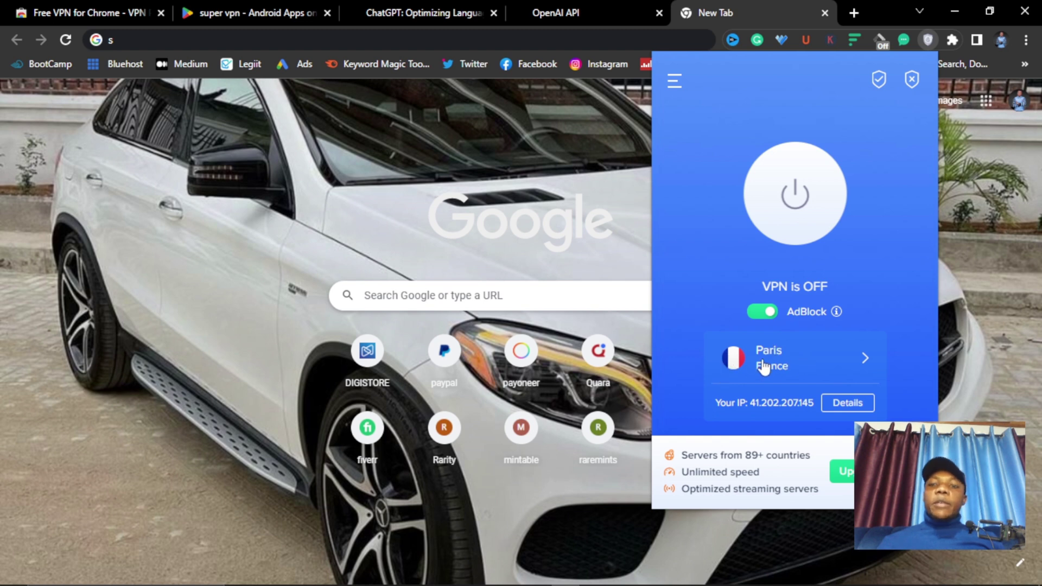
left_click(791, 195)
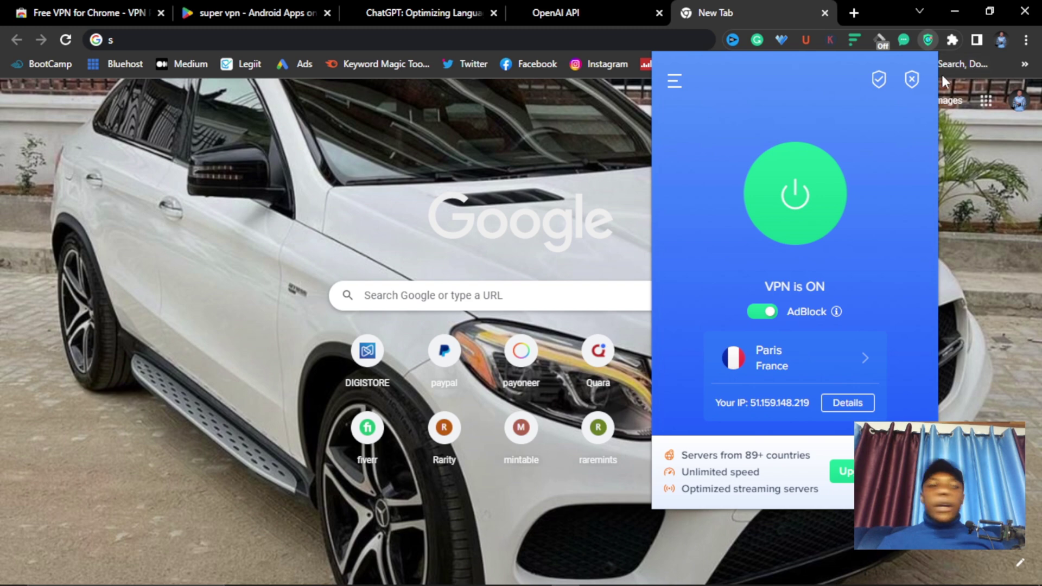
left_click(559, 198)
- In a new Incognito window, go to chat.openai.com/auth/login and choose Sign up
left_click(1025, 40)
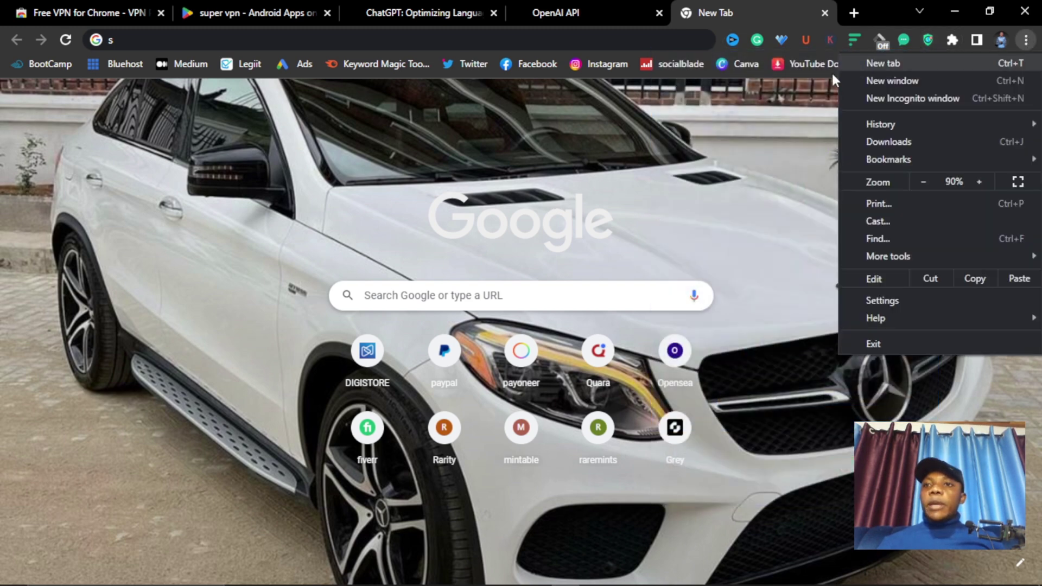
left_click(895, 98)
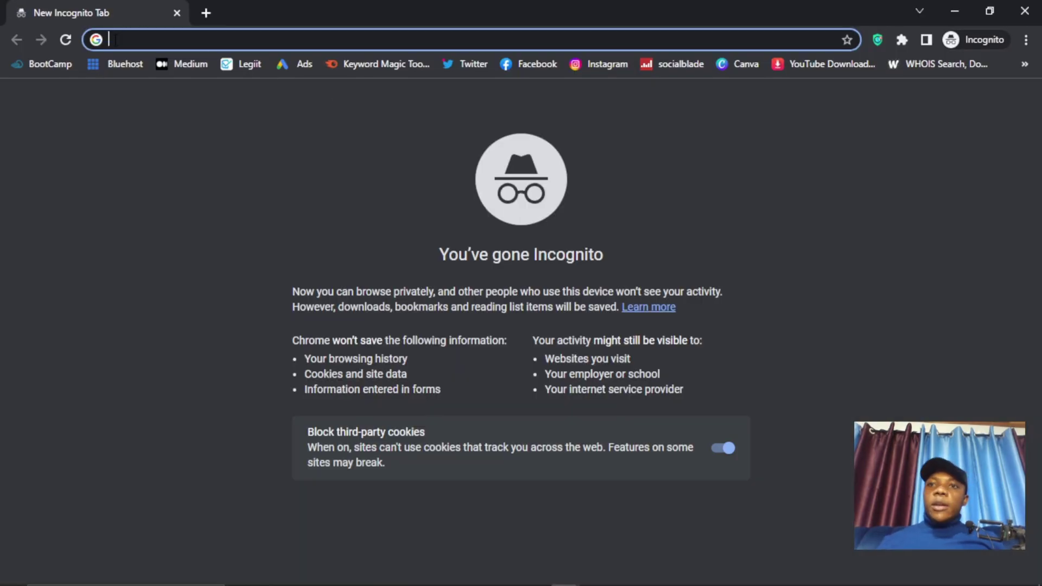
type("op")
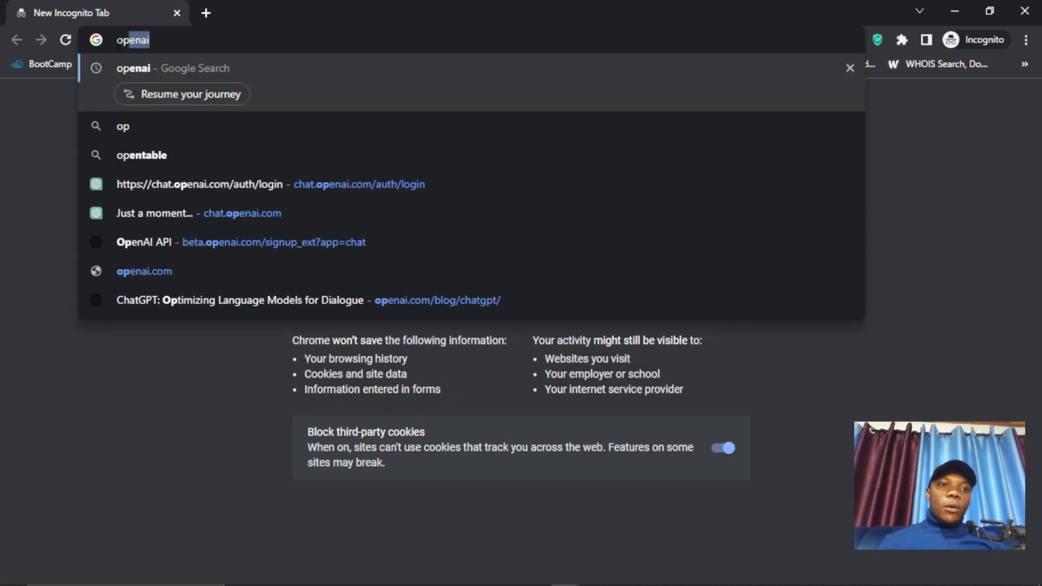
left_click(284, 193)
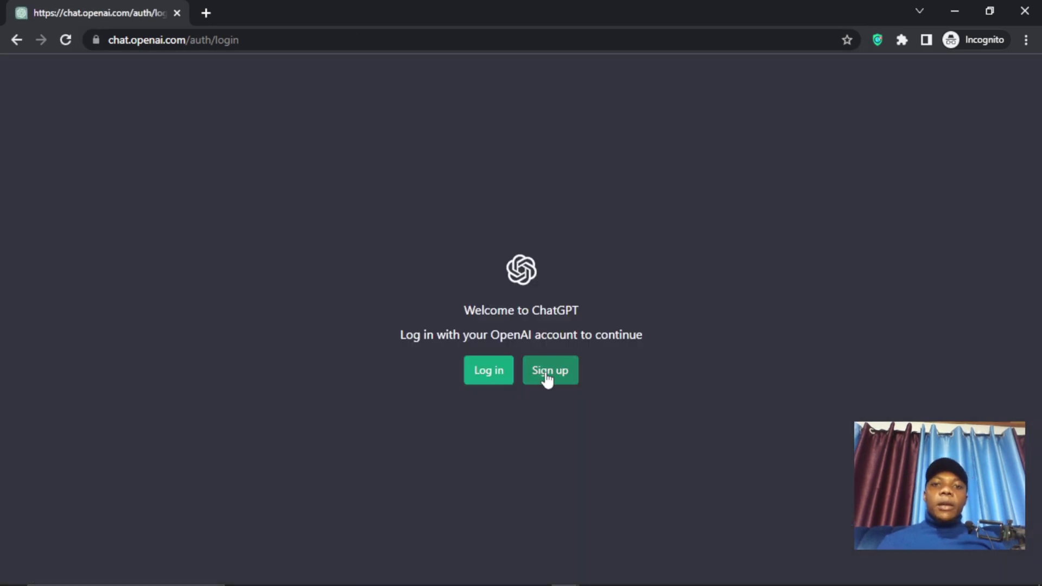
left_click(545, 378)
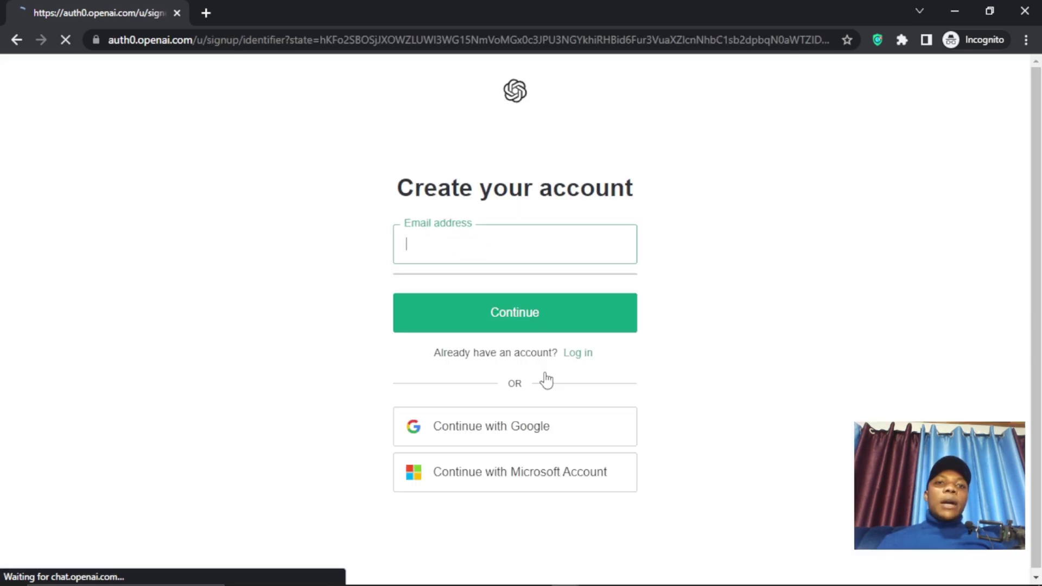
- Fill the email field with the saved Gmail address from autofill
left_click(436, 247)
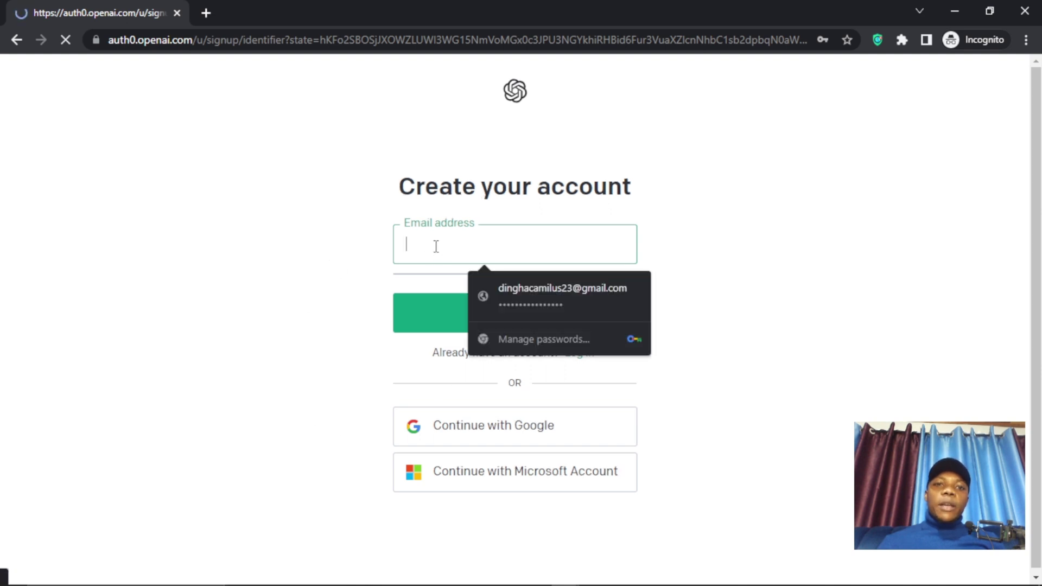
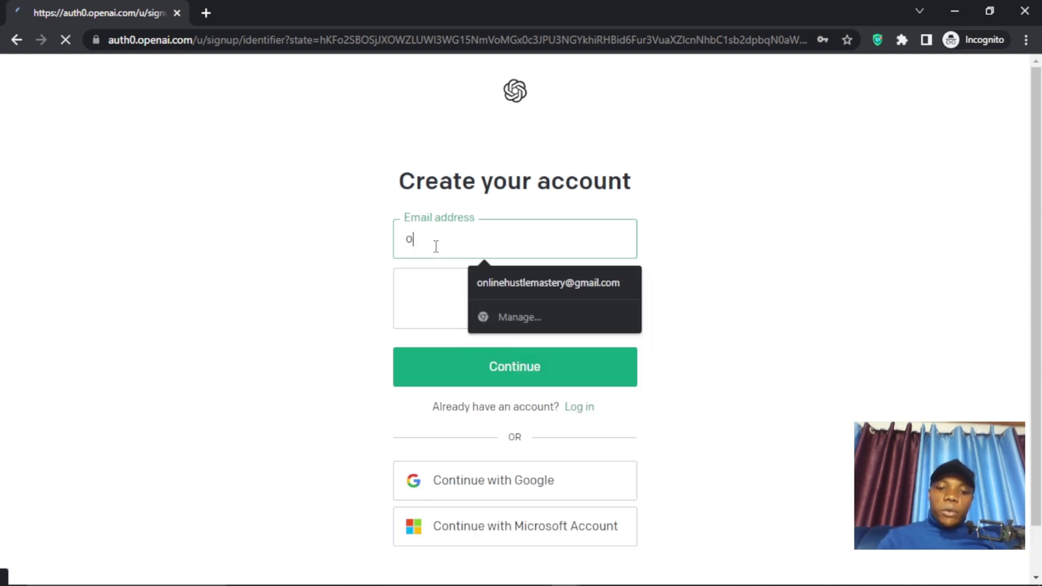
left_click(513, 281)
- Pass the reCAPTCHA by selecting every stairs tile across two images, then continue
left_click(415, 299)
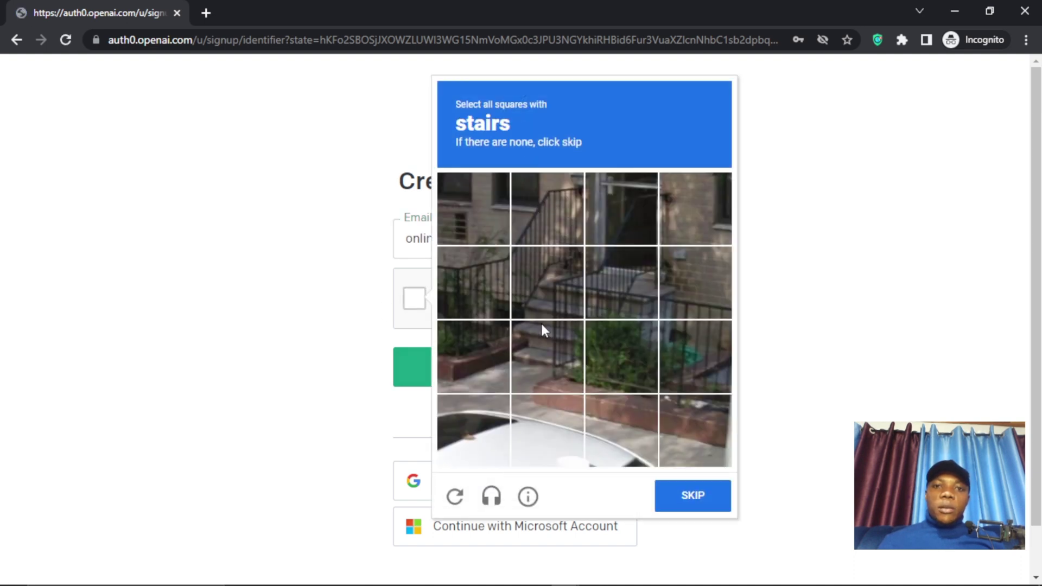
left_click(542, 328)
left_click(549, 293)
left_click(599, 275)
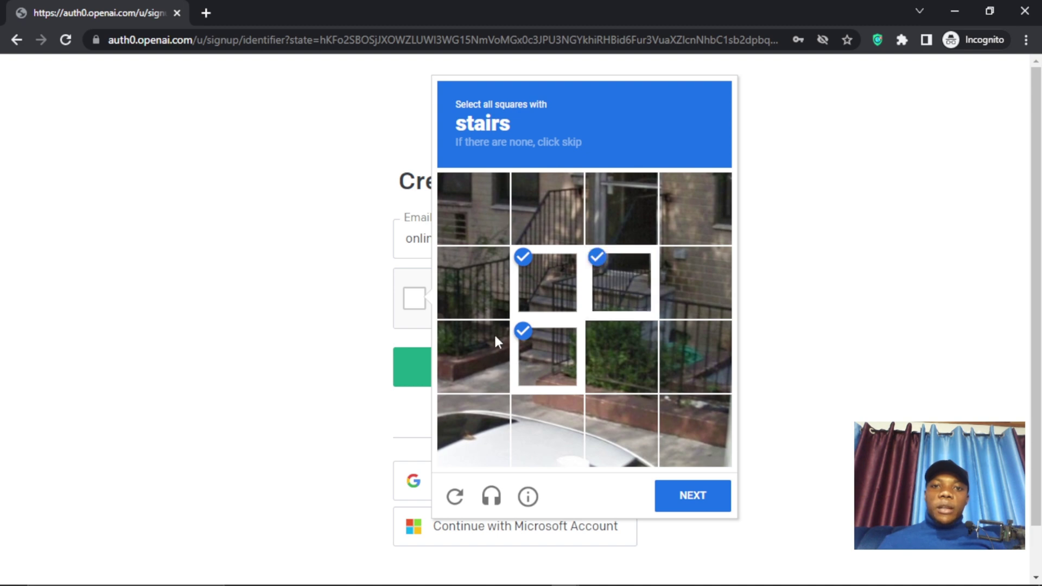
left_click(708, 499)
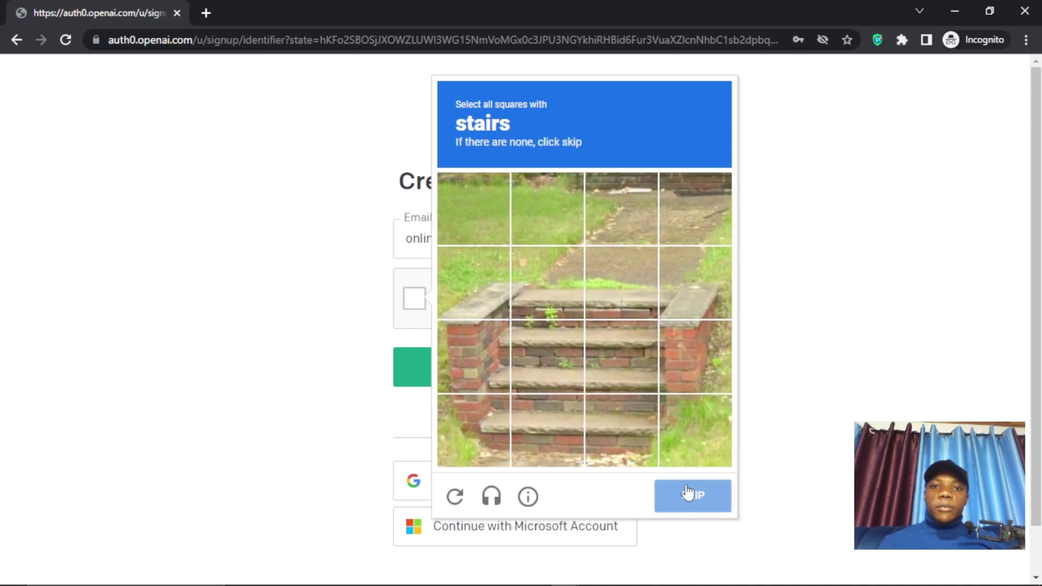
left_click(548, 288)
left_click(619, 291)
left_click(597, 361)
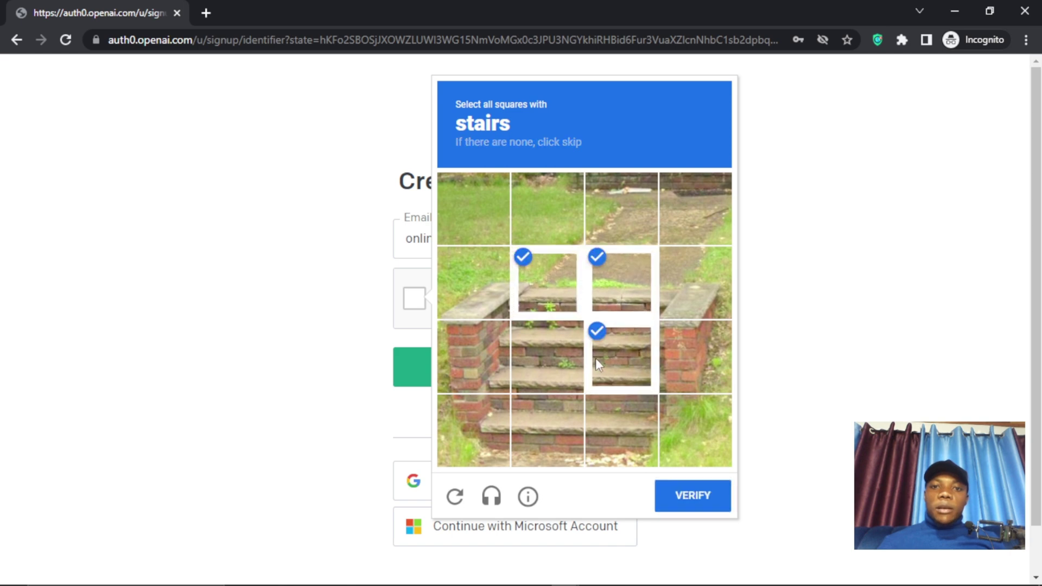
left_click(601, 357)
left_click(537, 359)
left_click(625, 357)
left_click(610, 404)
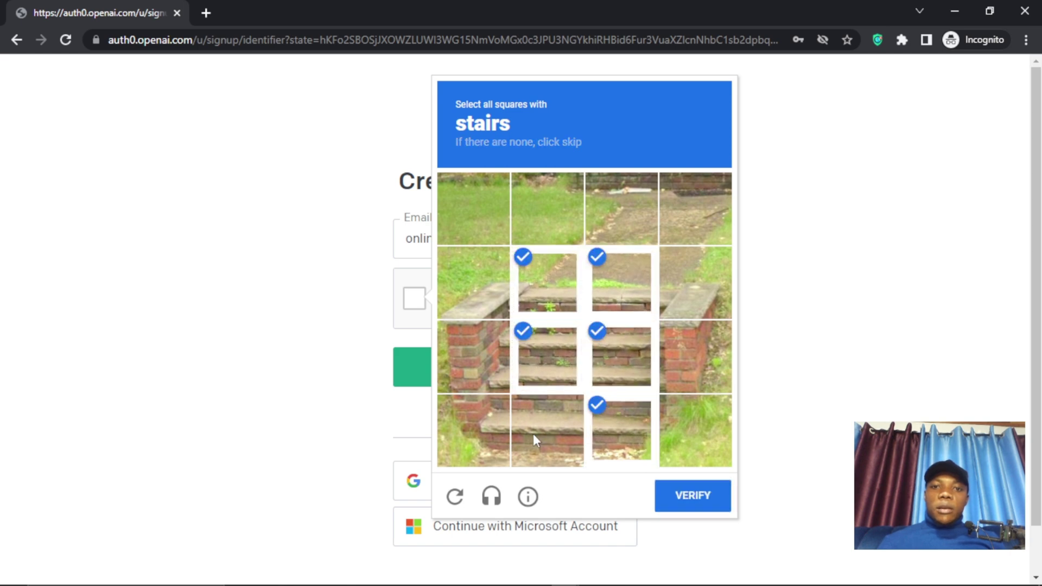
left_click(533, 434)
left_click(488, 428)
left_click(488, 428)
left_click(475, 358)
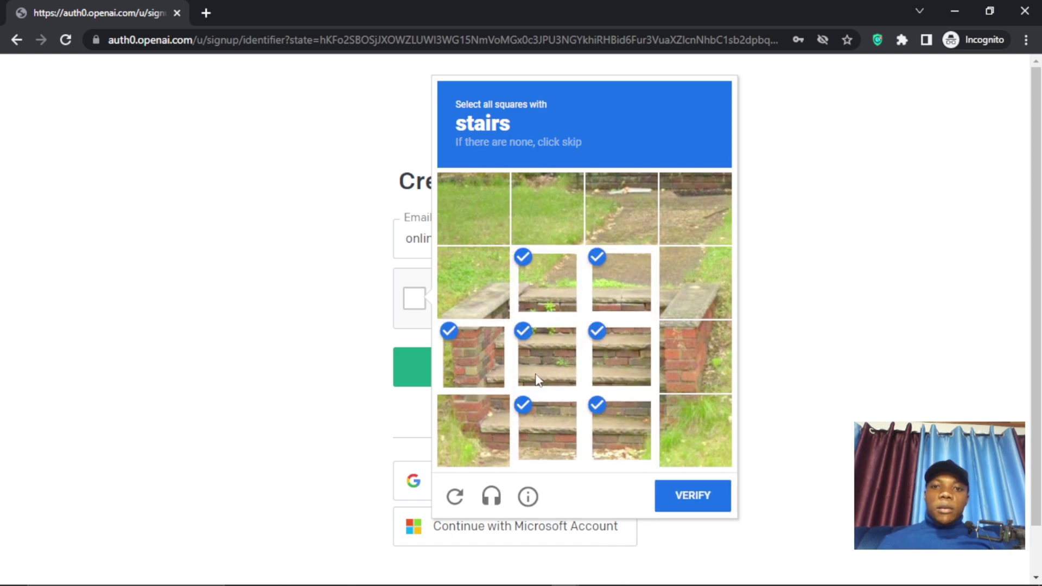
left_click(693, 496)
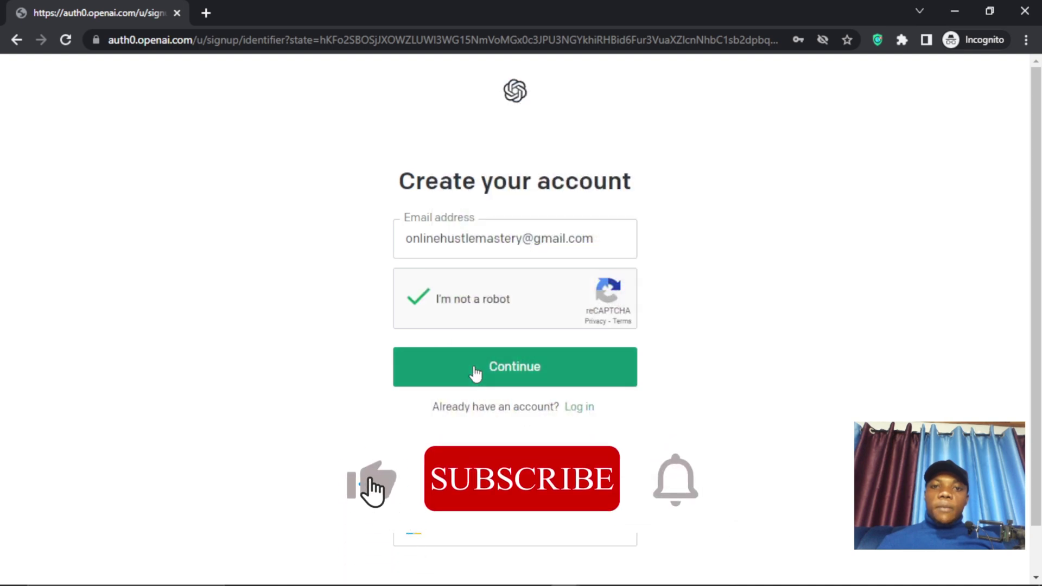
left_click(476, 374)
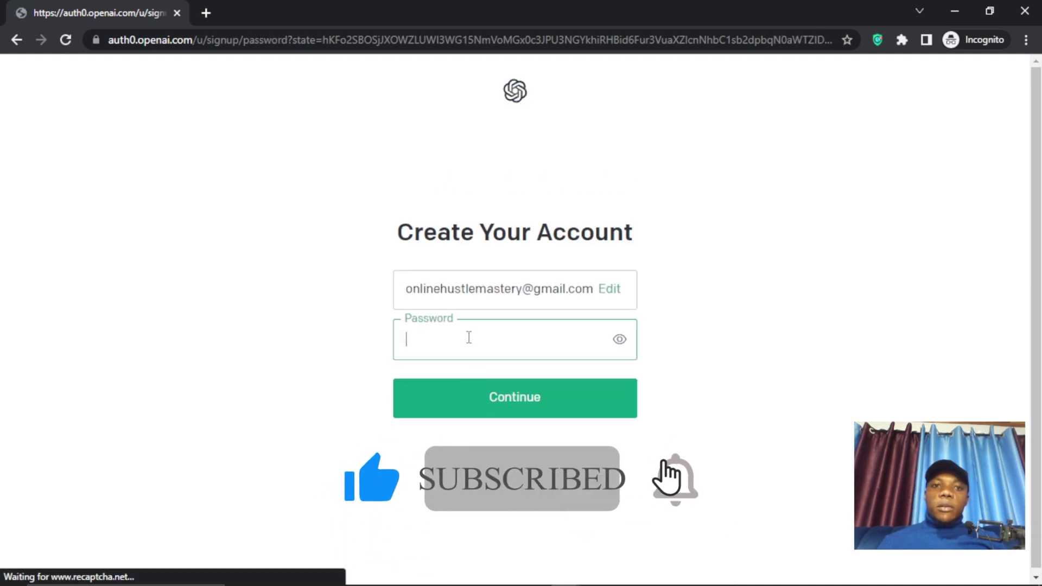
- Submit the saved password, then follow the Log in link after 'The user already exists'
left_click(469, 338)
left_click(505, 383)
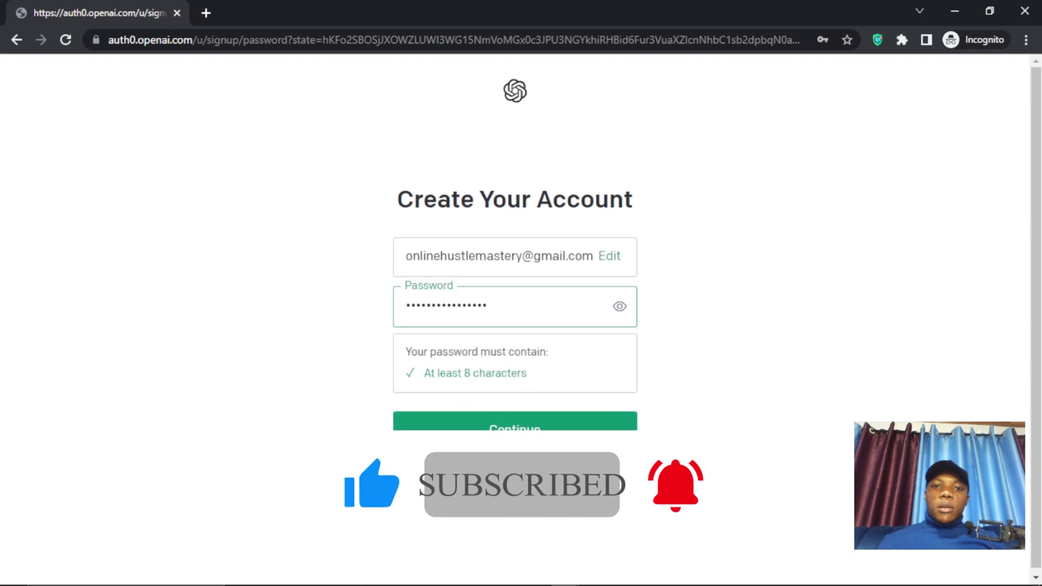
left_click(481, 432)
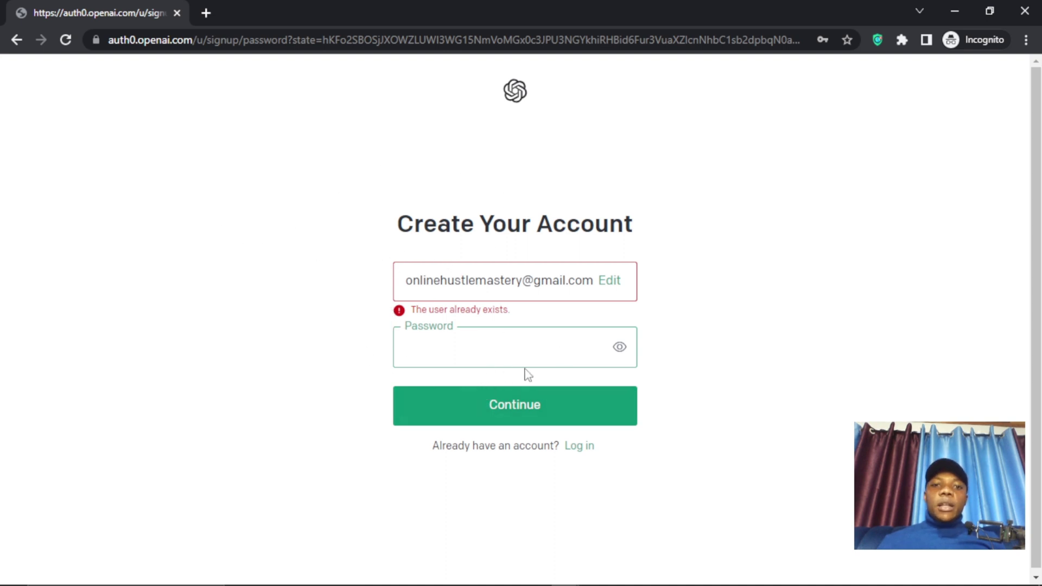
left_click(576, 449)
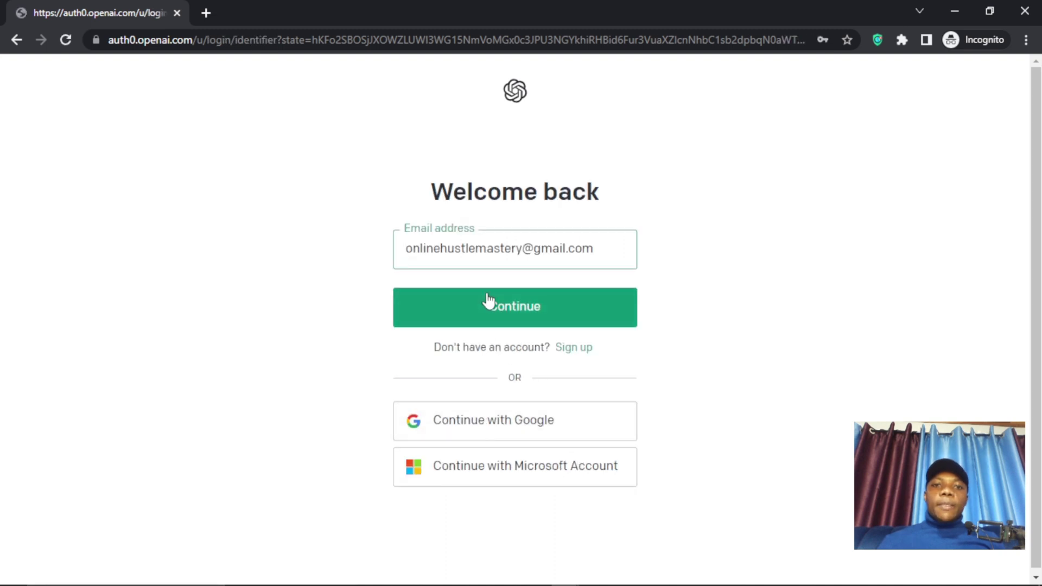
- Log in with the prefilled email and the saved password from Chrome's suggestions
left_click(529, 314)
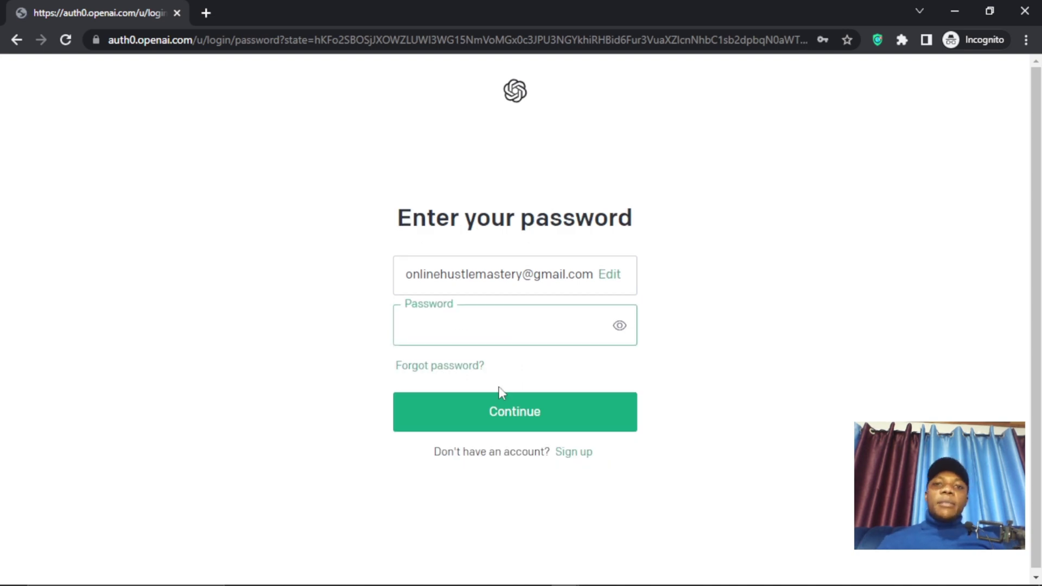
left_click(416, 331)
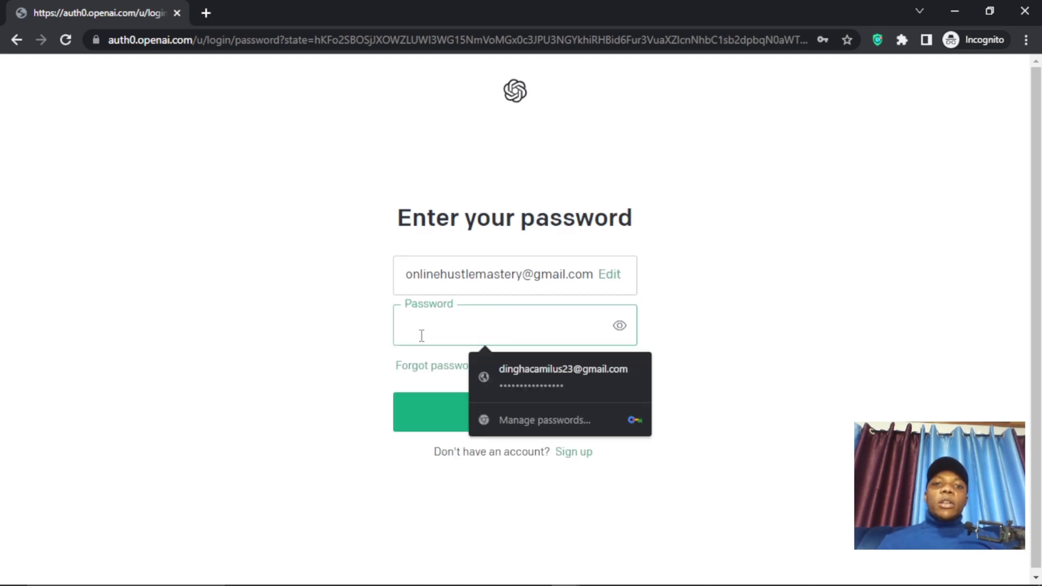
left_click(512, 382)
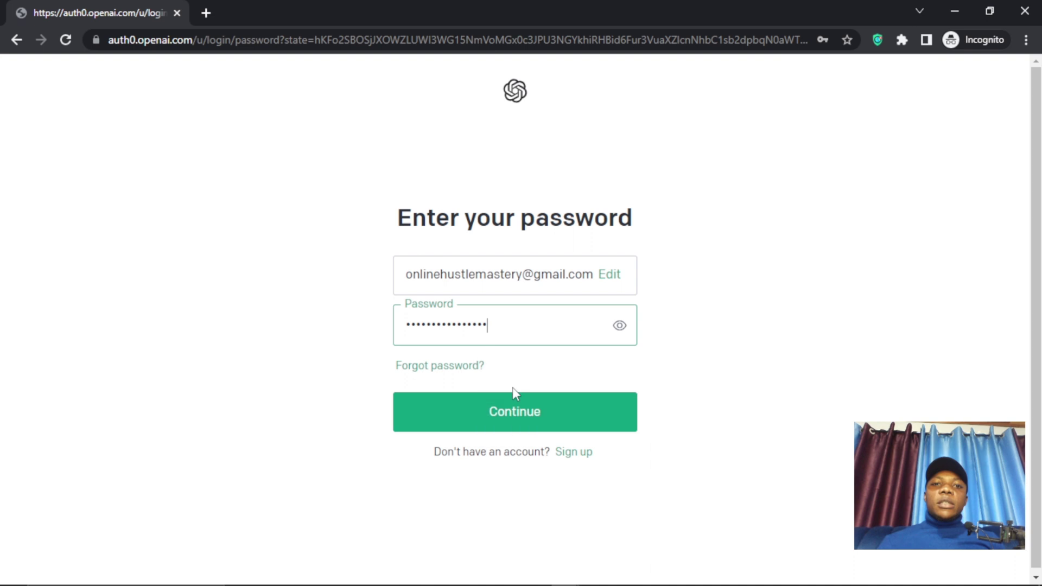
left_click(472, 425)
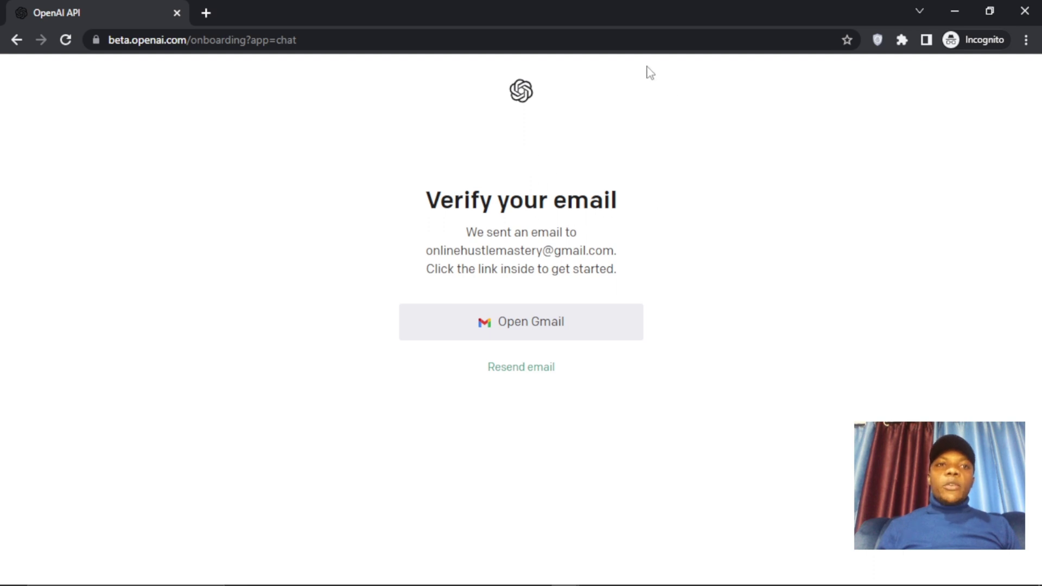
- Open OpenAI's 'Verify your email' message in the other Gmail account's inbox
left_click(955, 12)
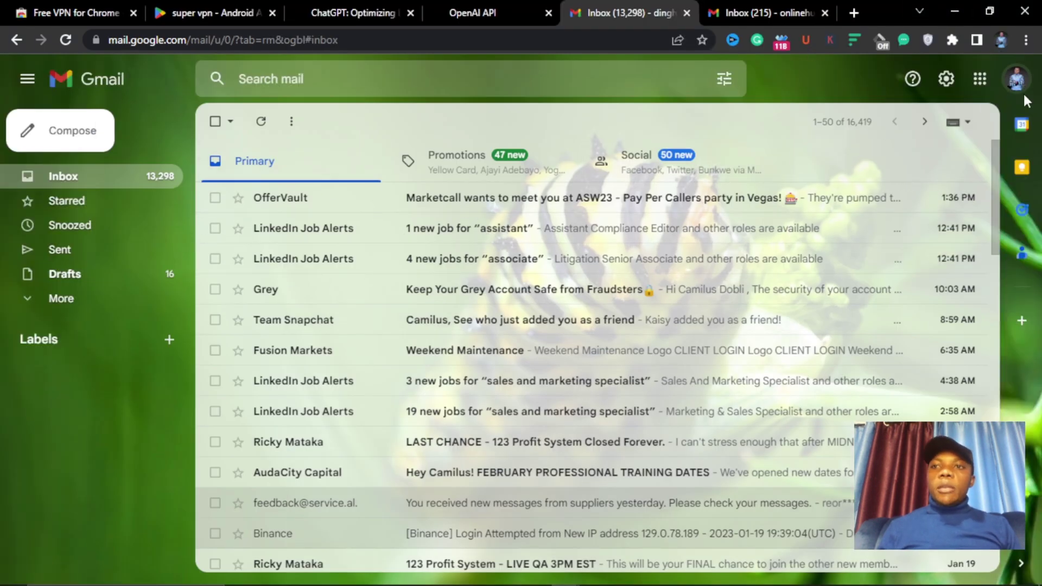
left_click(765, 12)
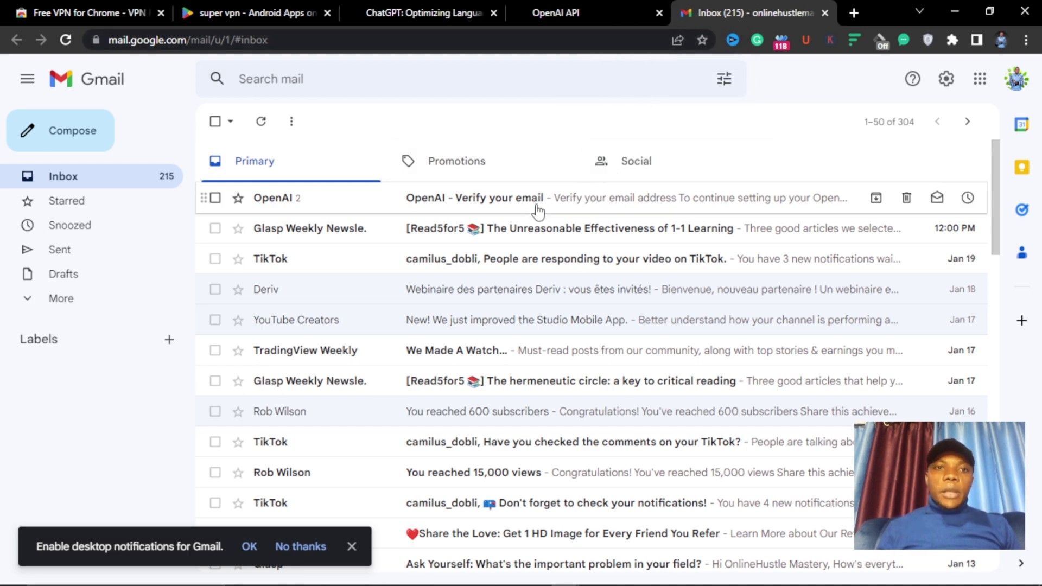
left_click(484, 210)
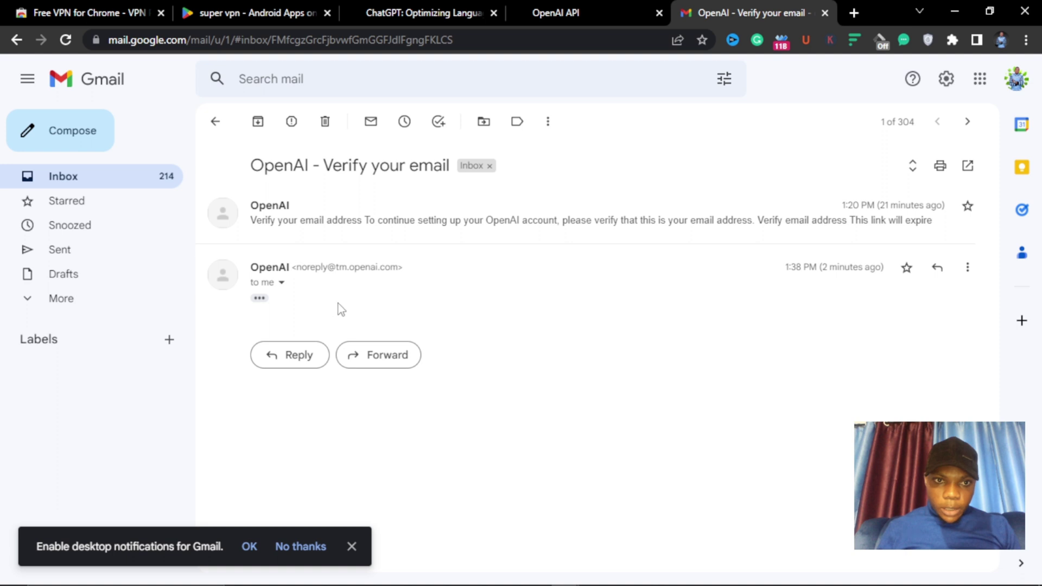
- Expand the email's trimmed content and copy the Verify email address link
left_click(281, 283)
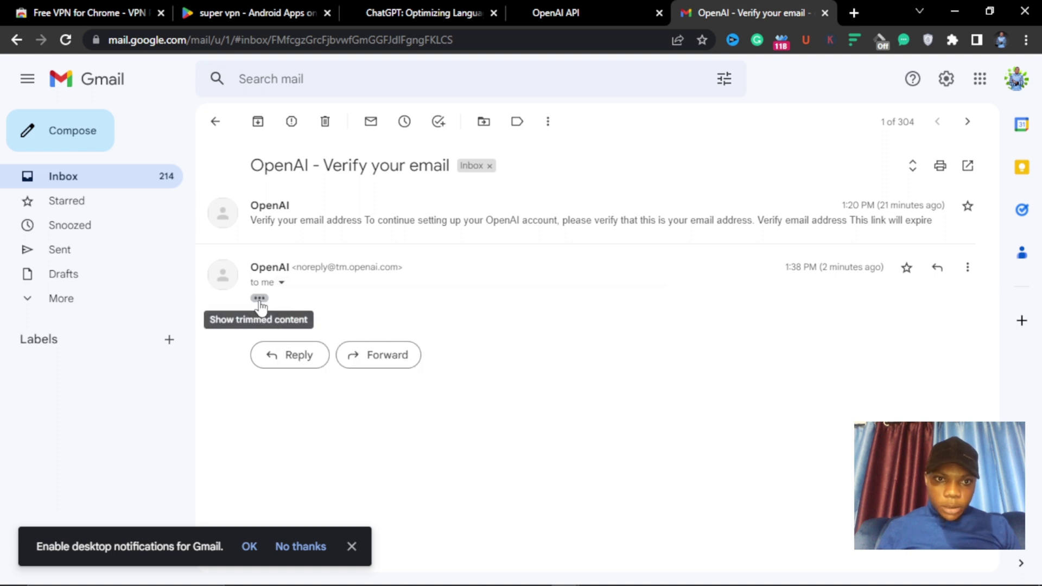
left_click(259, 298)
scroll(435, 309, "down", 3)
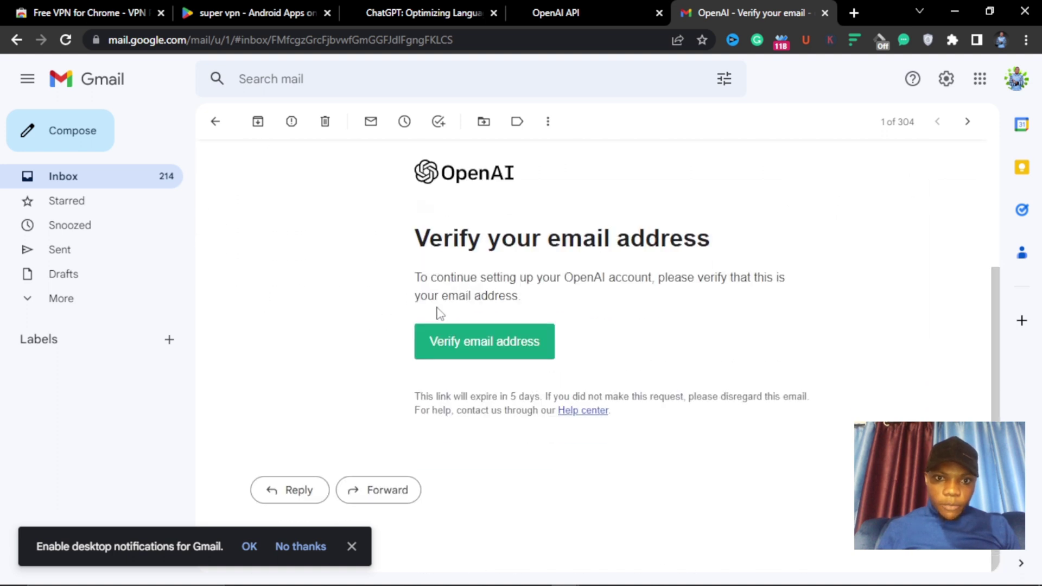
right_click(479, 353)
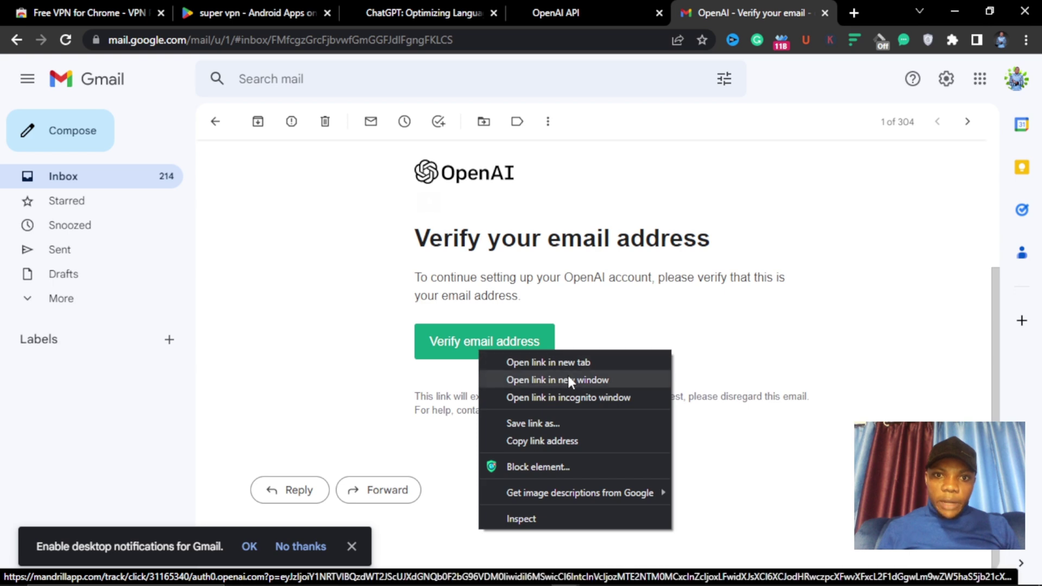
left_click(542, 442)
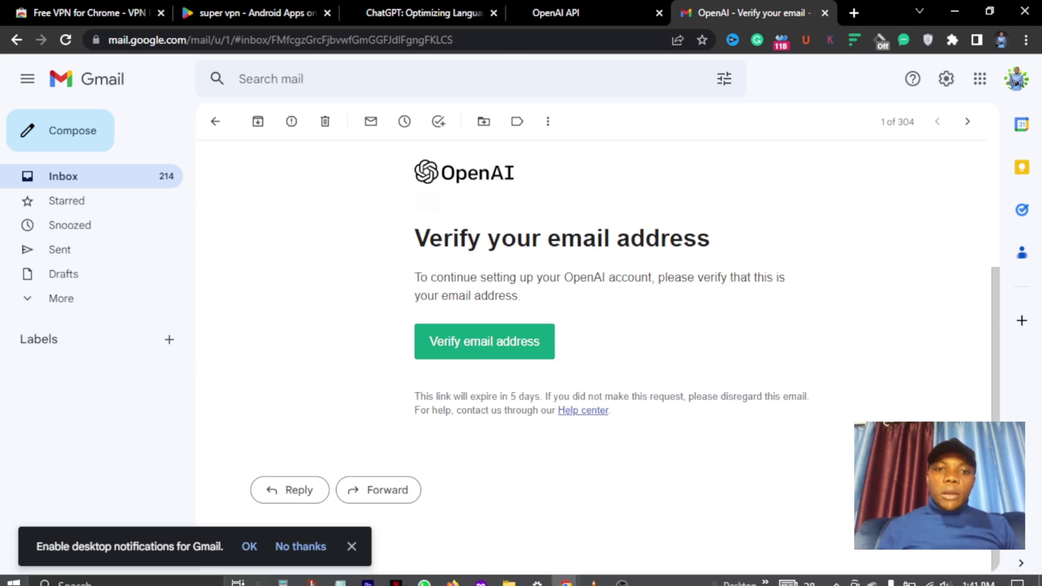
- Open the copied verification link in a new tab of the incognito OpenAI window
mouse_move(566, 574)
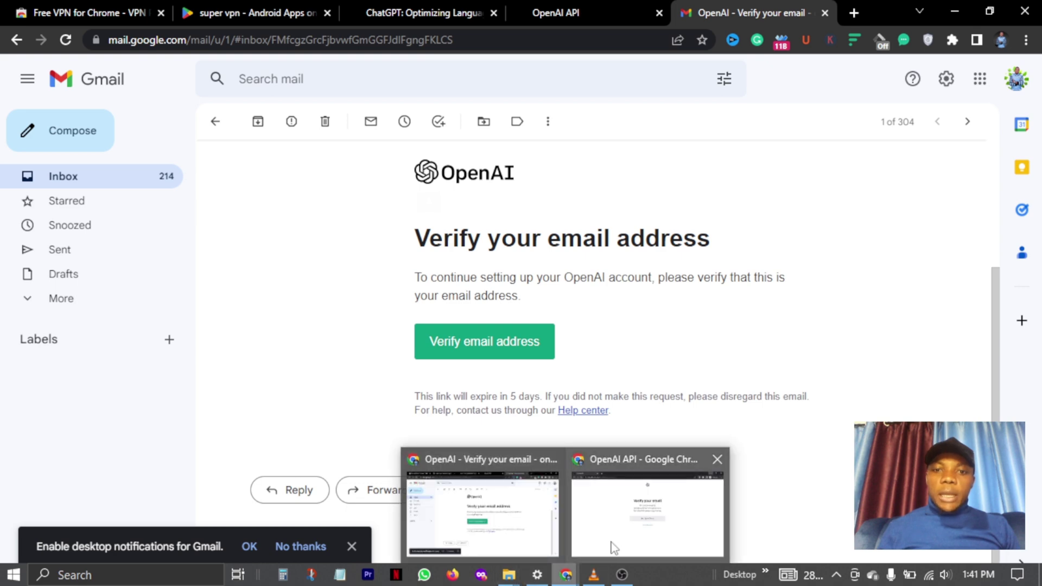
left_click(613, 549)
left_click(204, 13)
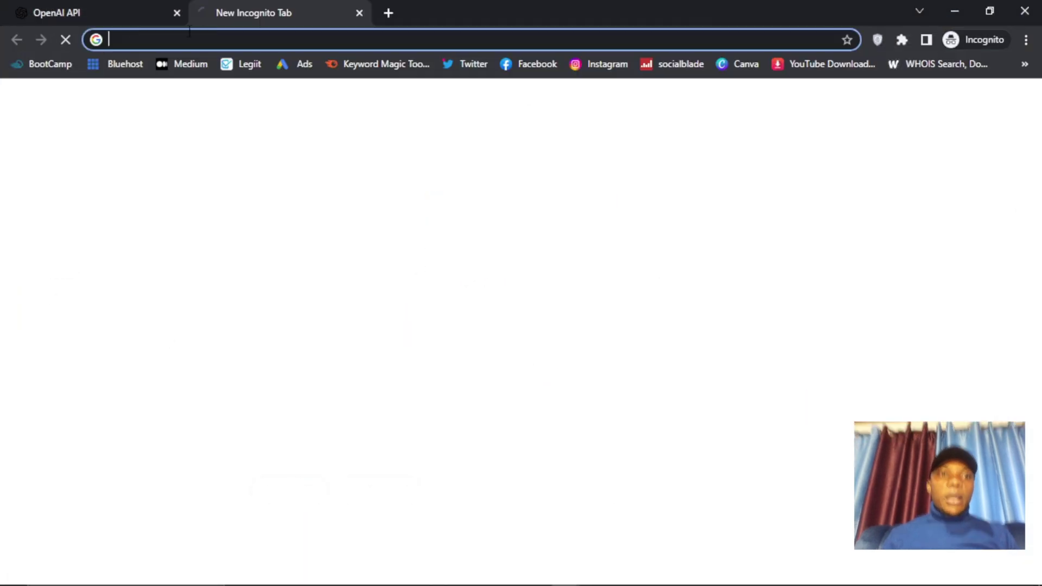
key("ctrl+v")
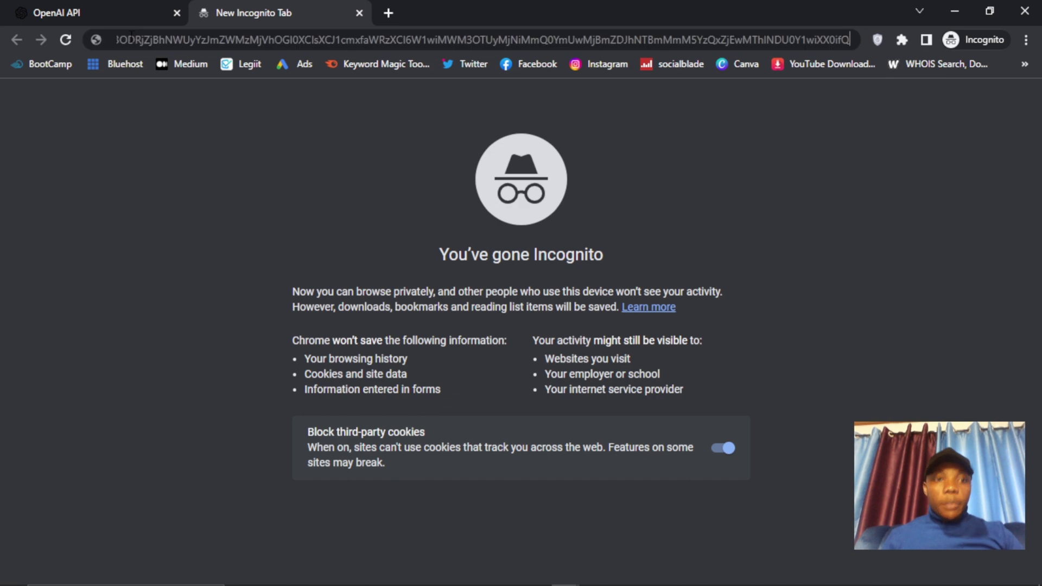
key("Return")
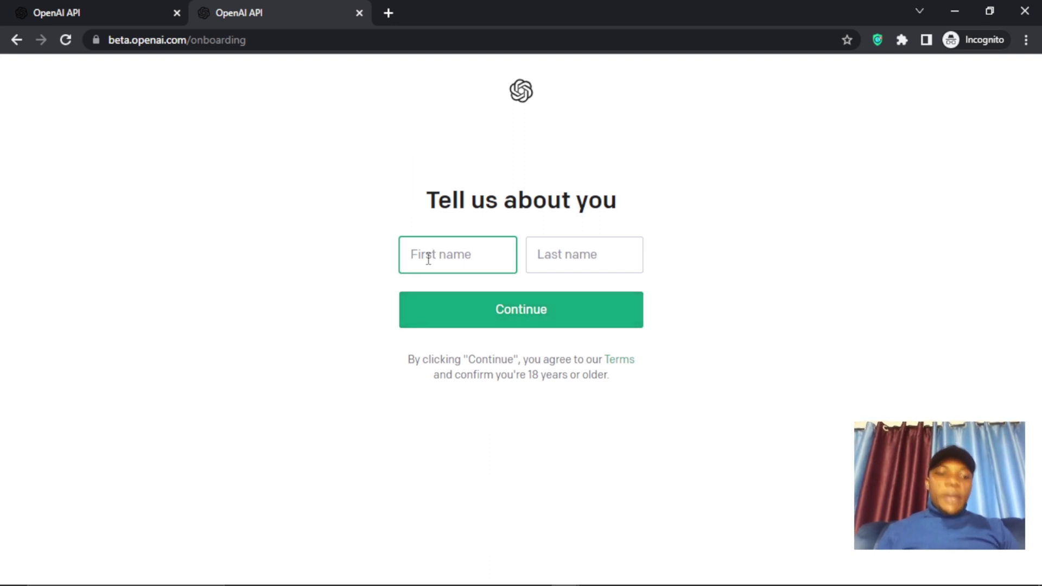
- Fill in the first and last name fields on the Tell us about you form and submit
type("on")
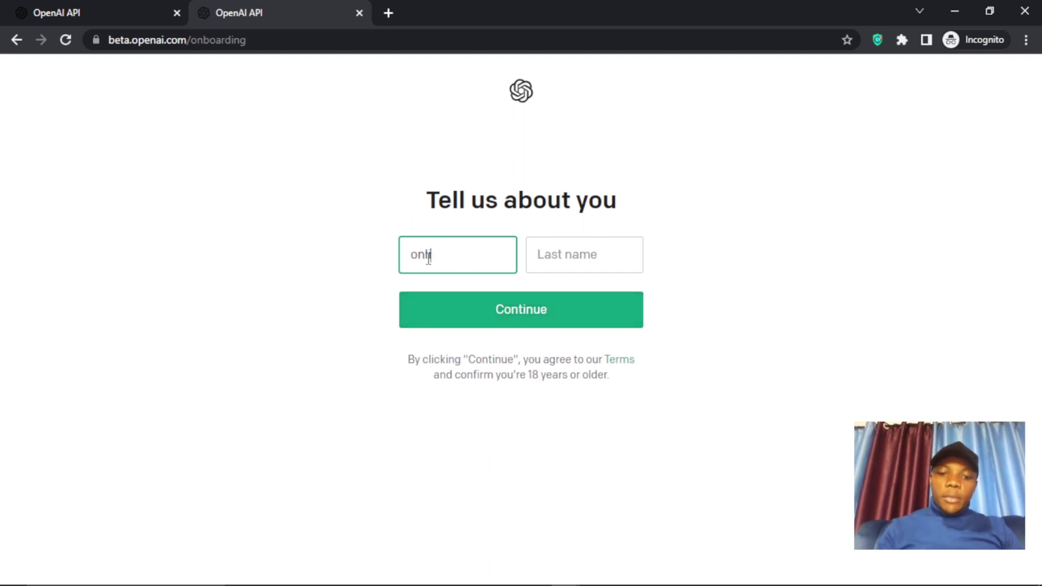
type("line")
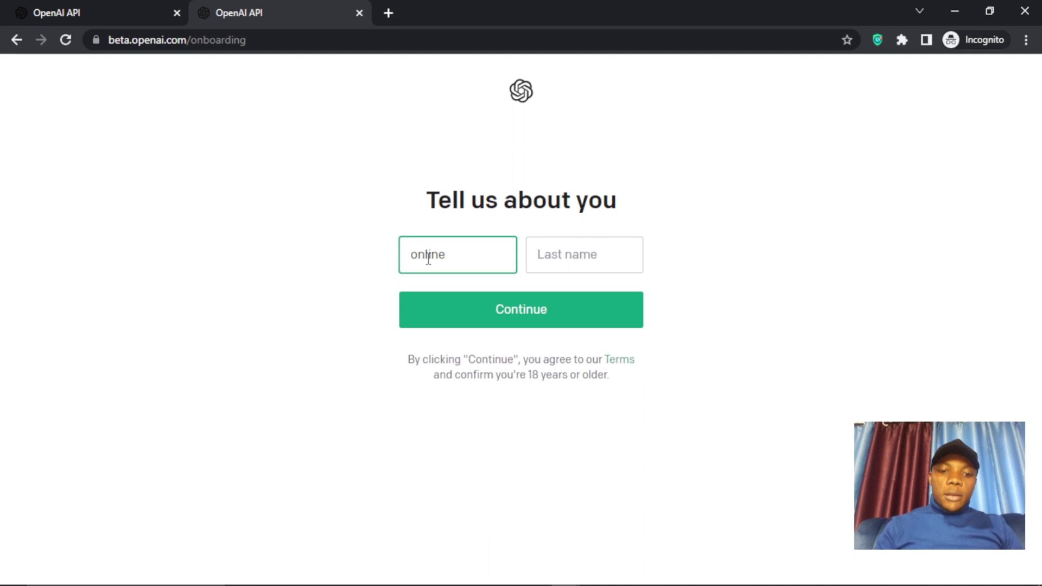
type("hustle")
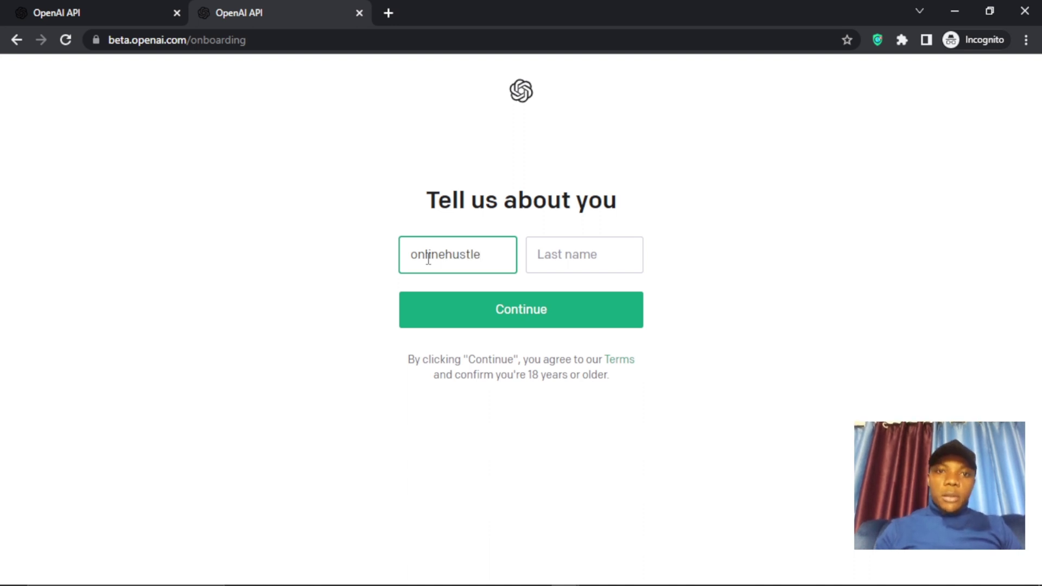
left_click(552, 263)
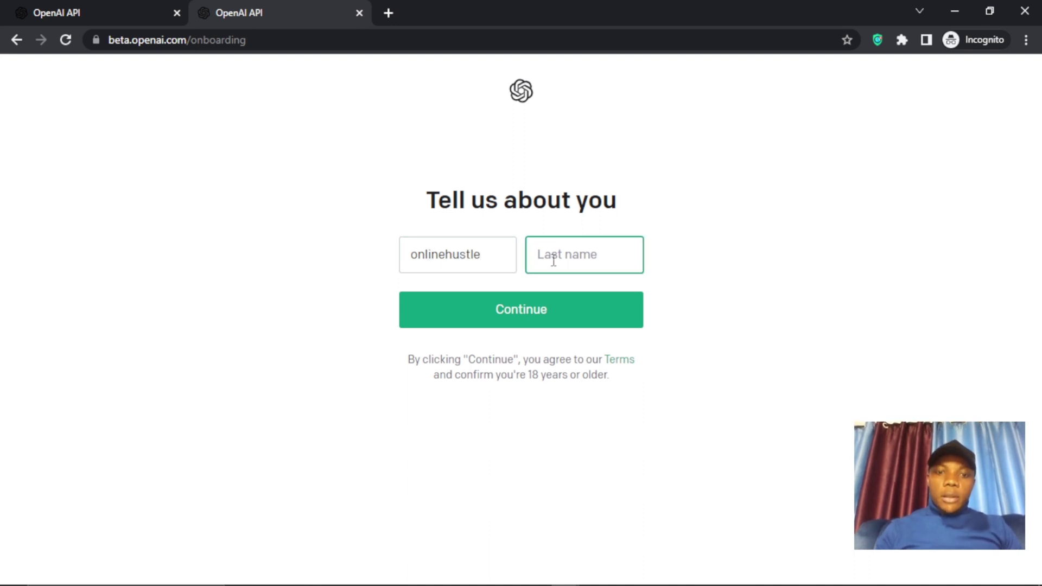
type("ma")
key("BackSpace")
key("BackSpace")
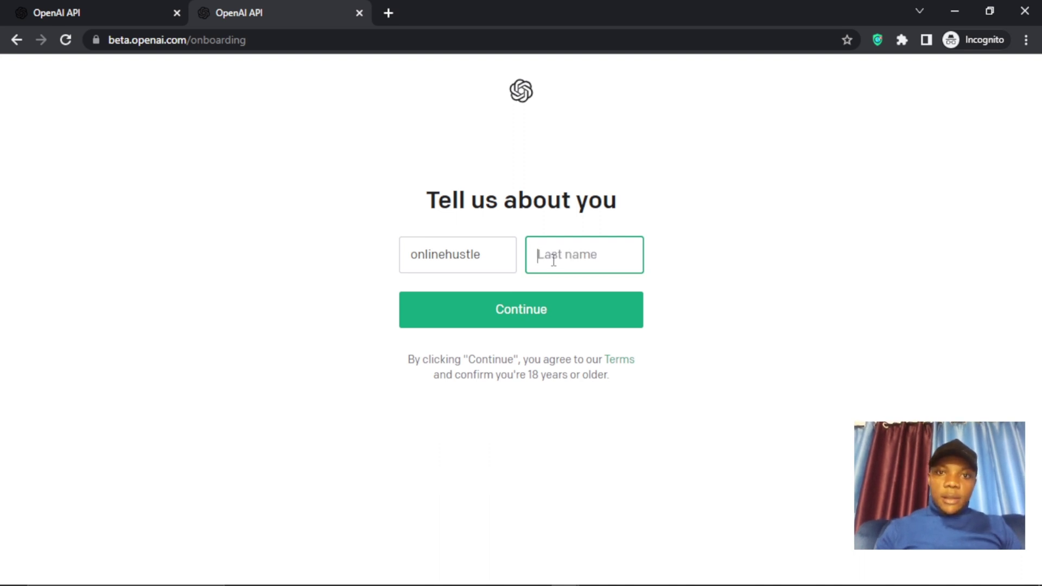
type("Mast")
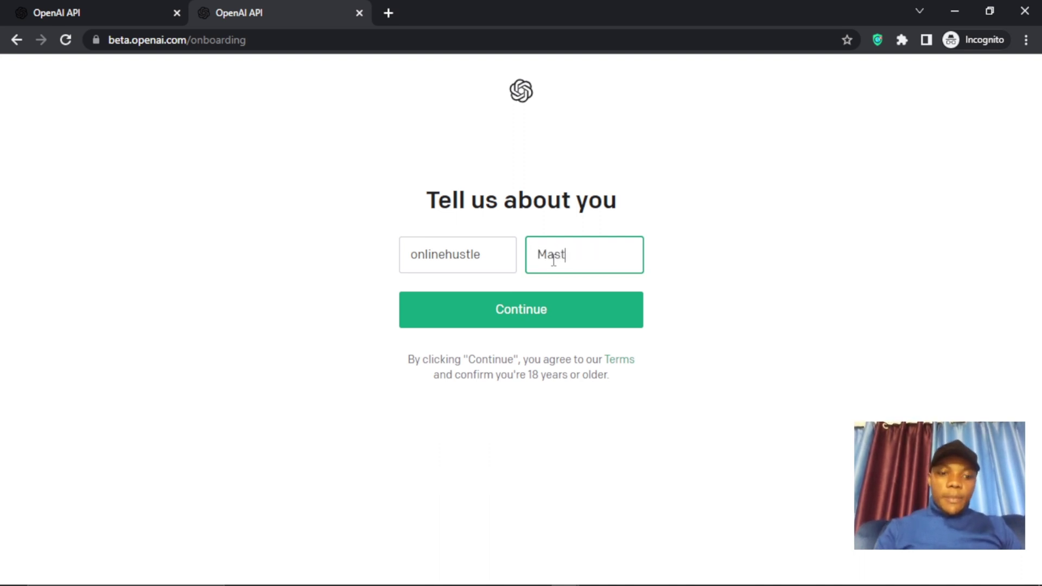
type("ery")
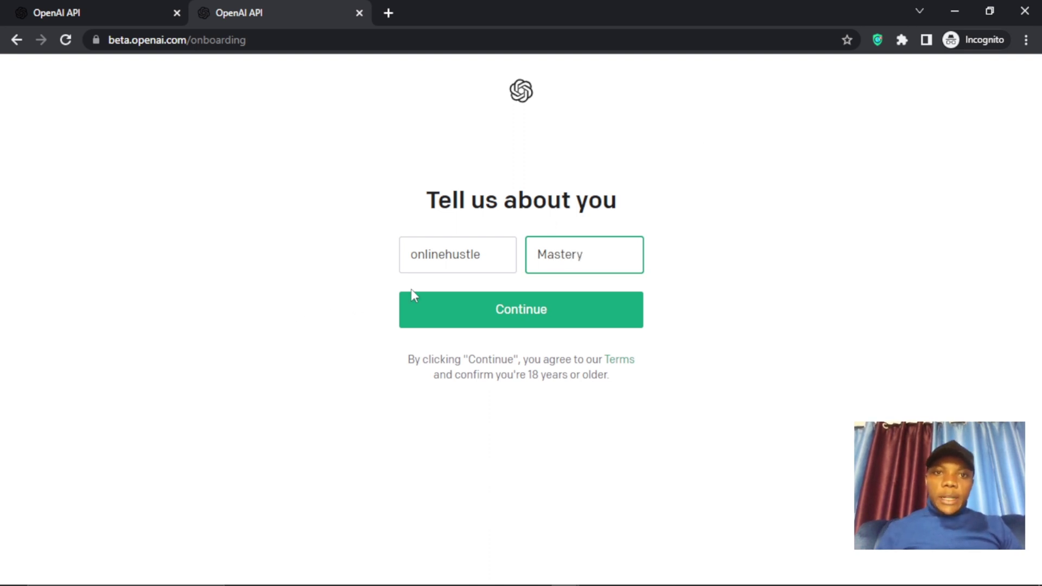
left_click(499, 316)
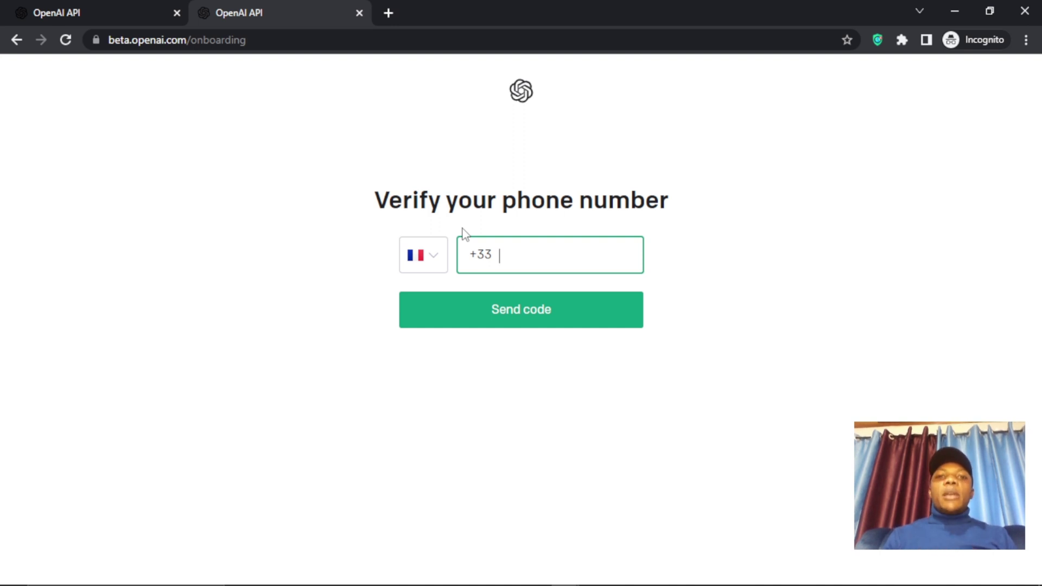
- Browse the phone country-code list, then minimize the onboarding window to bring Gmail forward
left_click(434, 259)
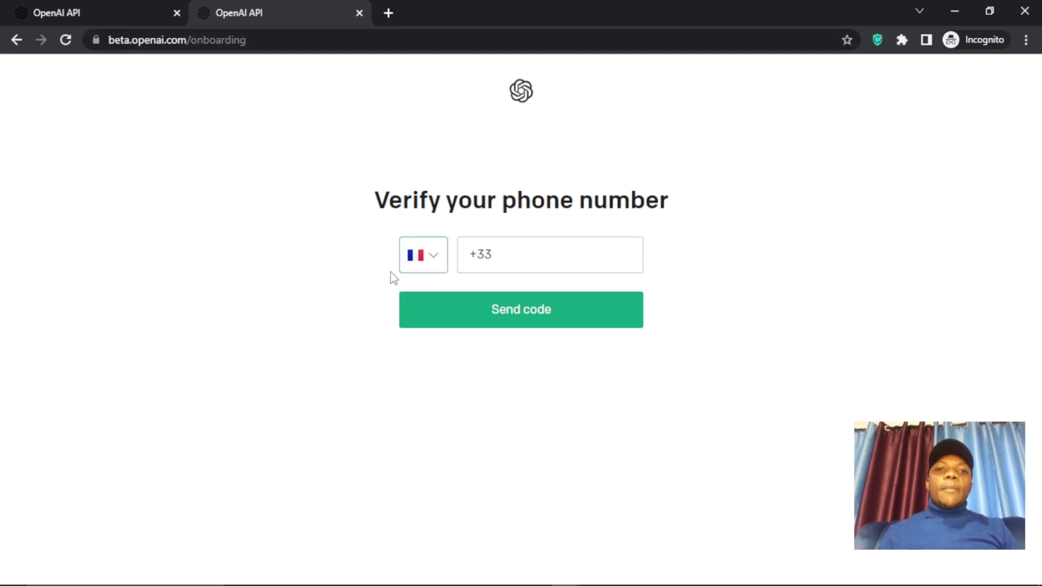
left_click(414, 261)
scroll(415, 263, "down", 4)
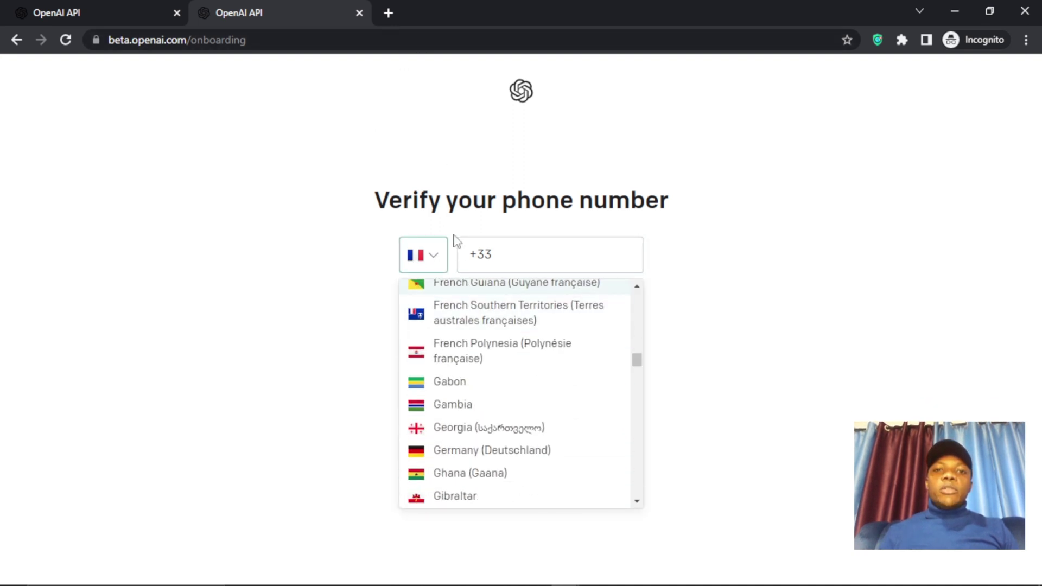
left_click(955, 11)
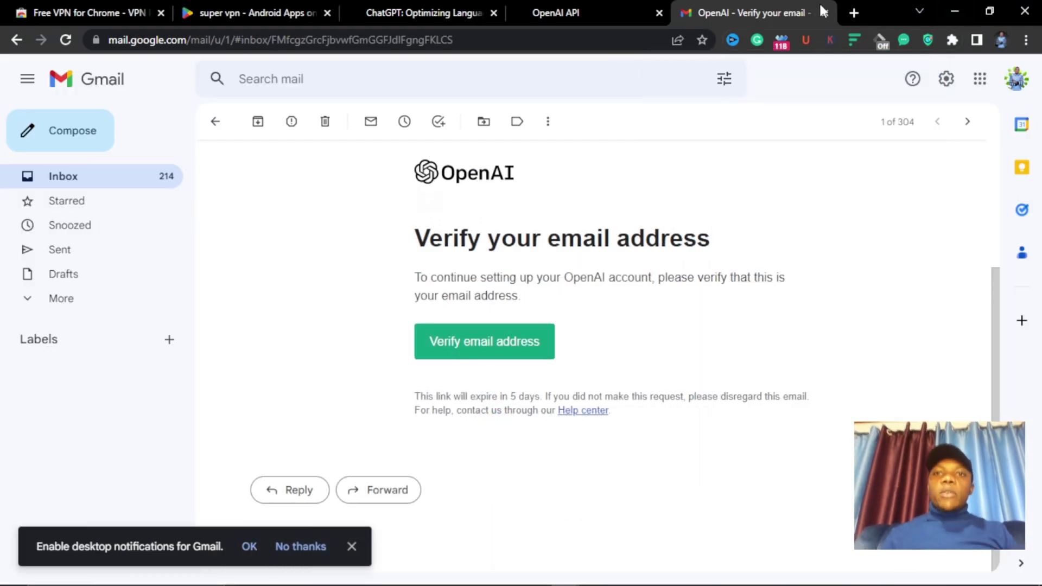
- Open SMSCodes.io in a new tab from the 'sms' suggestion and log in with the saved credentials
left_click(855, 13)
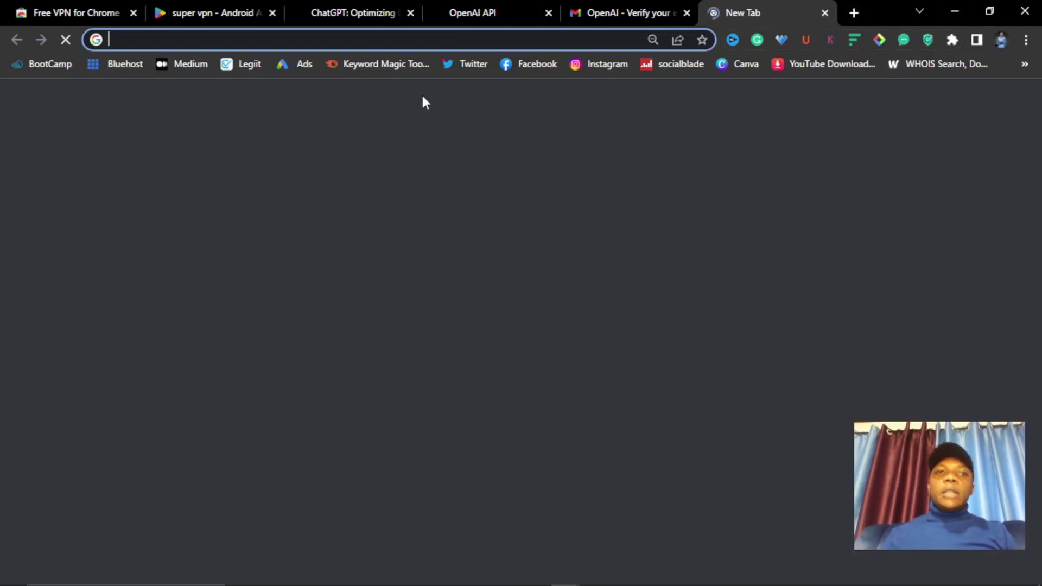
type("sms")
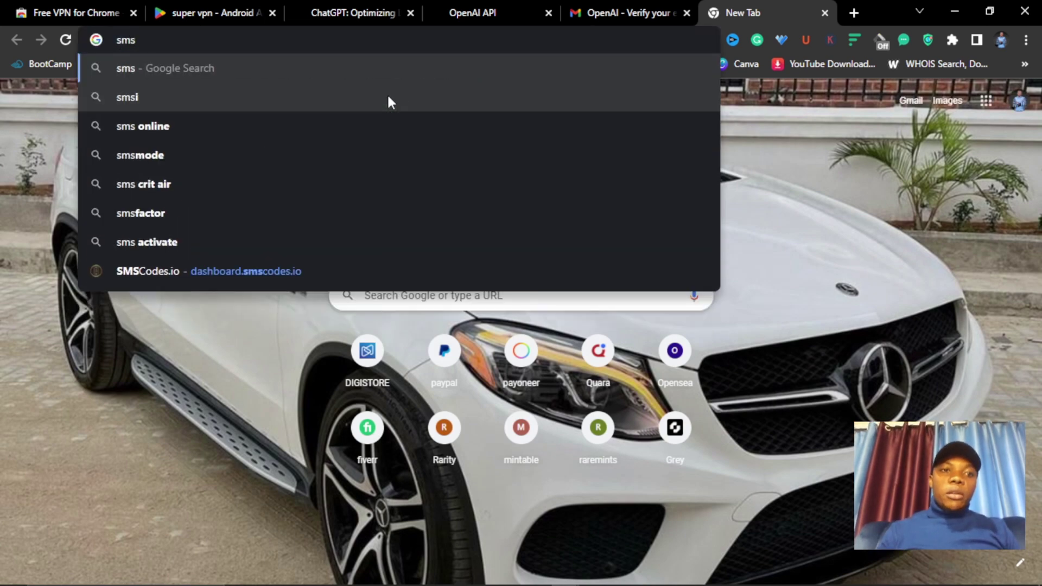
left_click(238, 270)
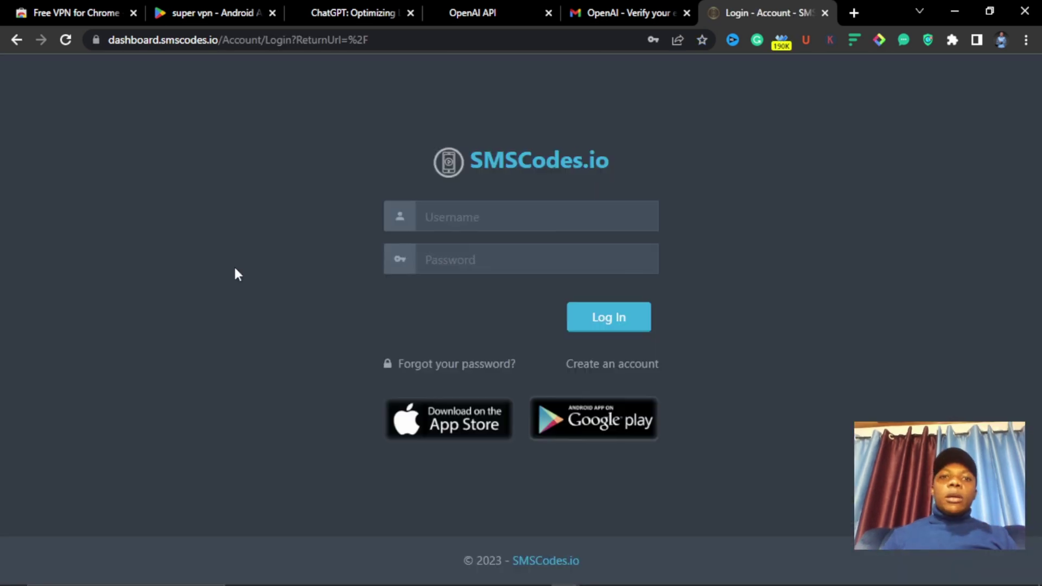
left_click(409, 265)
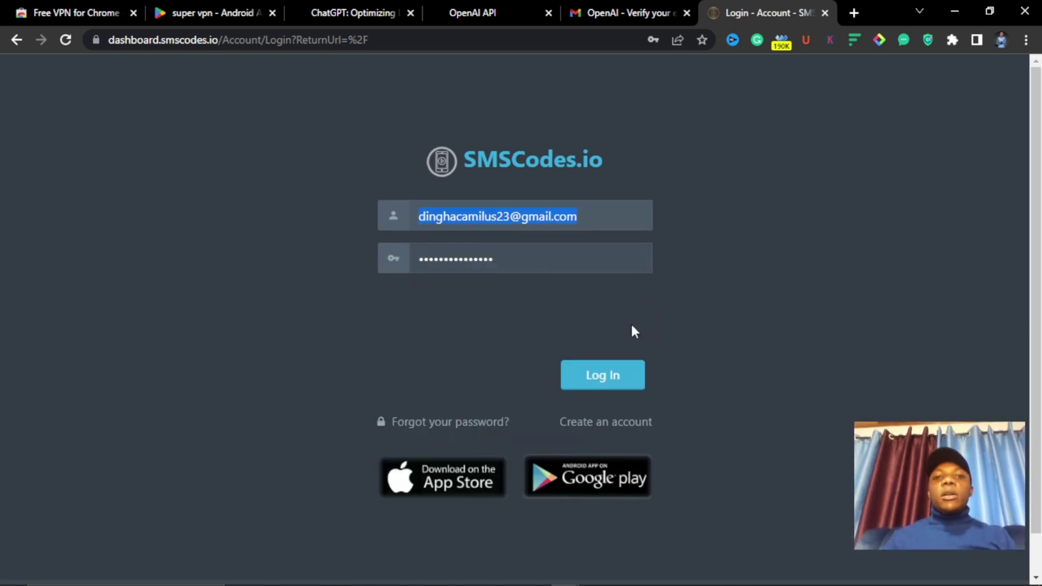
left_click(596, 391)
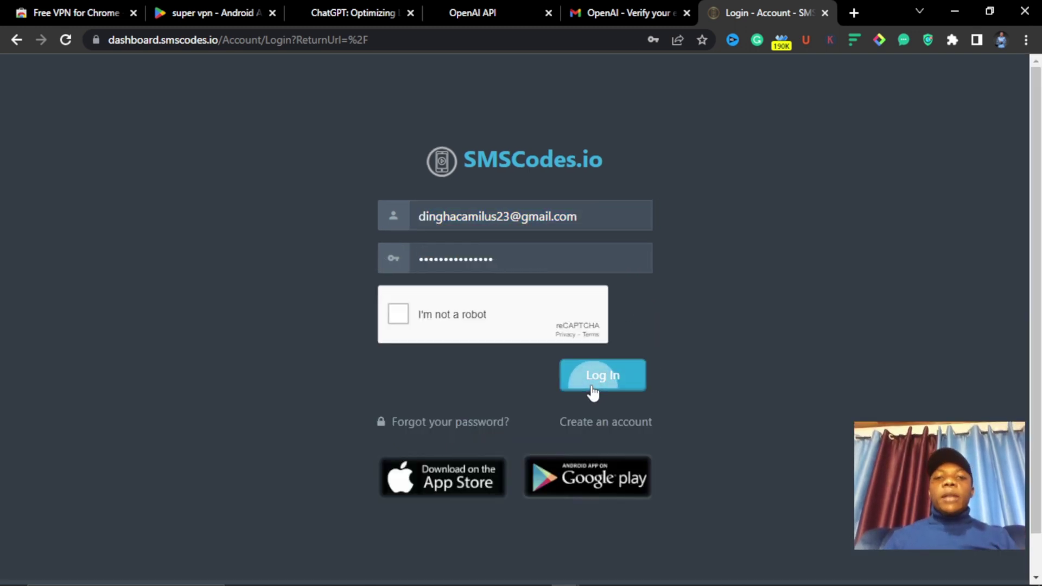
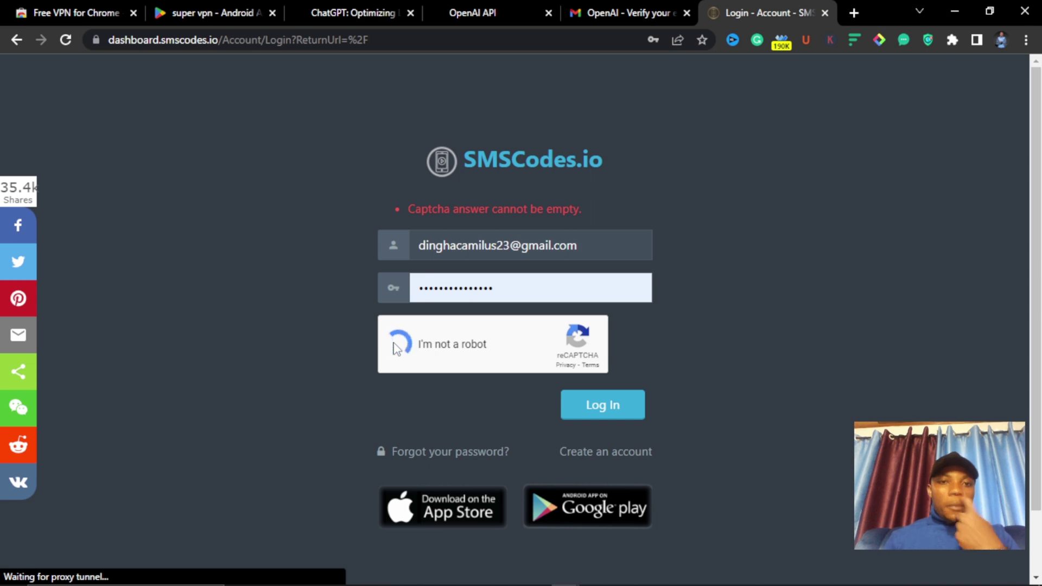
- Log in to SMSCodes.io and open the Add Credits page with its payment methods and $2.25 balance
left_click(589, 407)
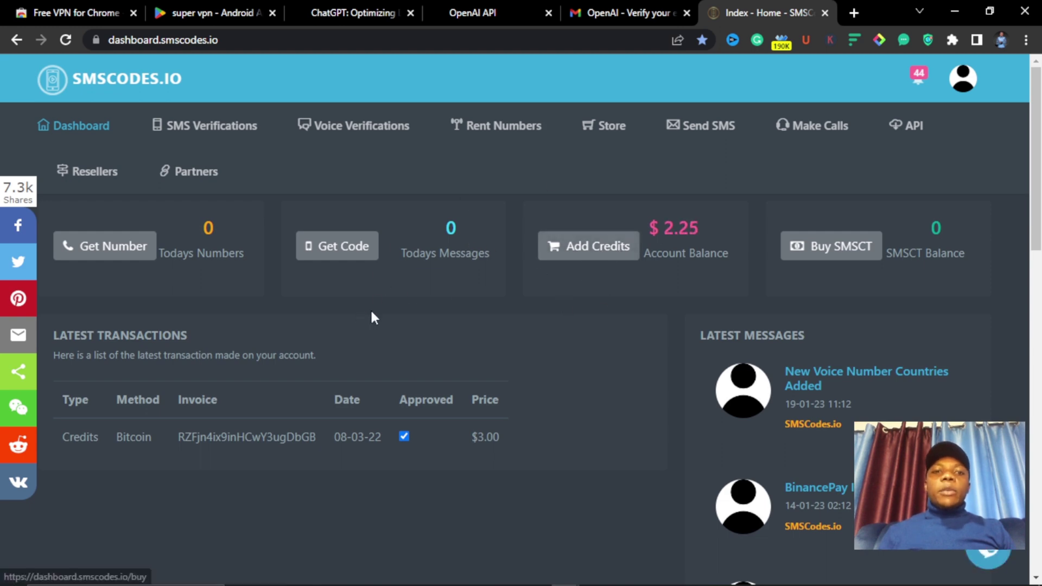
left_click(569, 251)
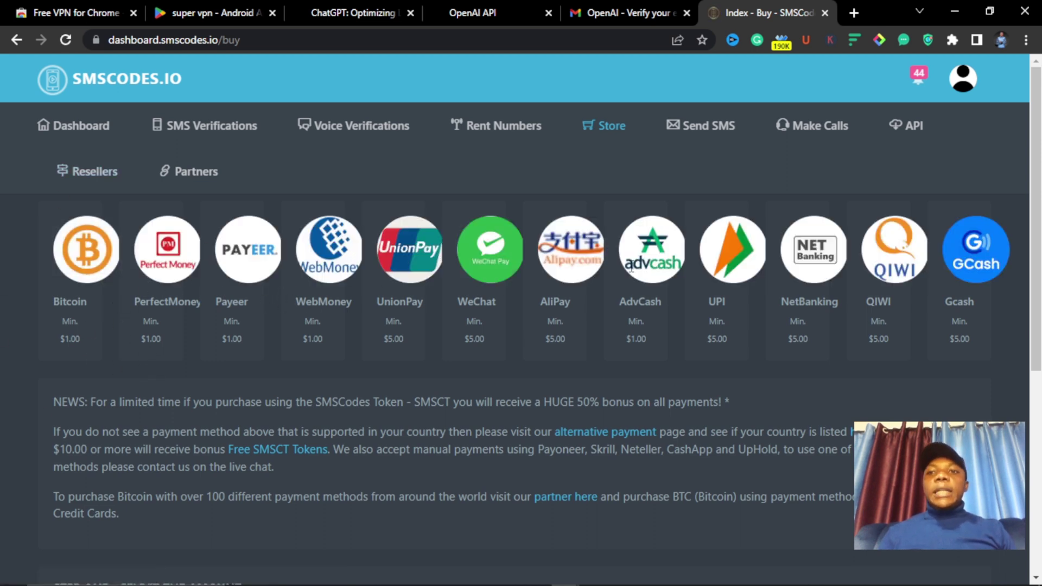
scroll(436, 342, "down", 1)
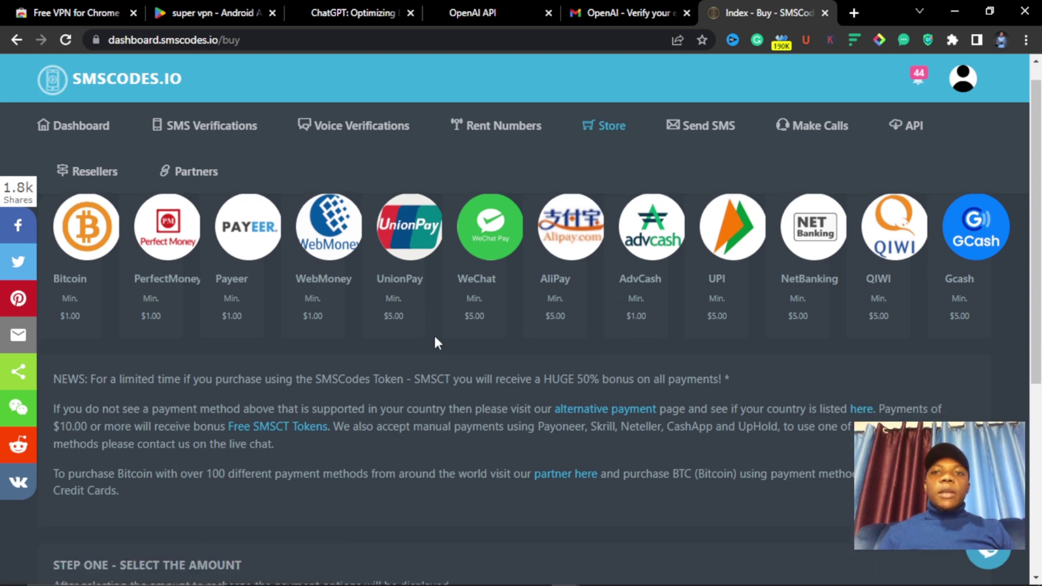
scroll(436, 342, "down", 2)
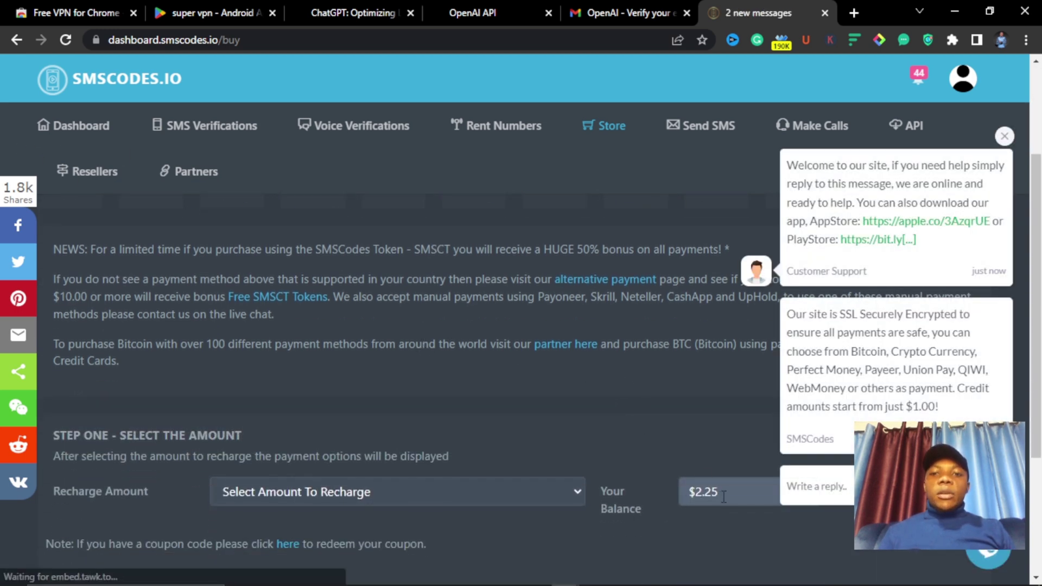
scroll(7, 135, "up", 2)
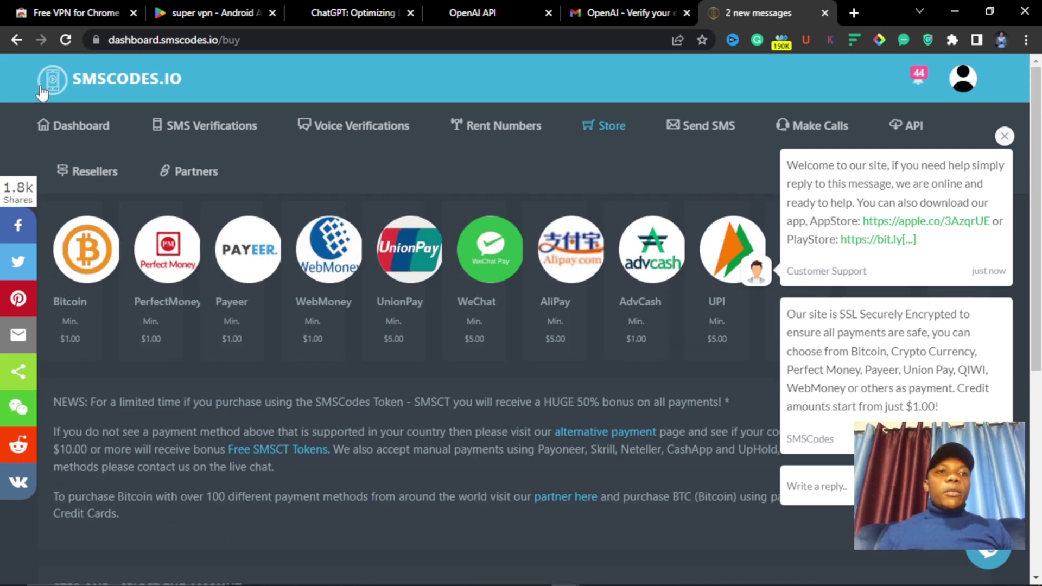
mouse_move(198, 132)
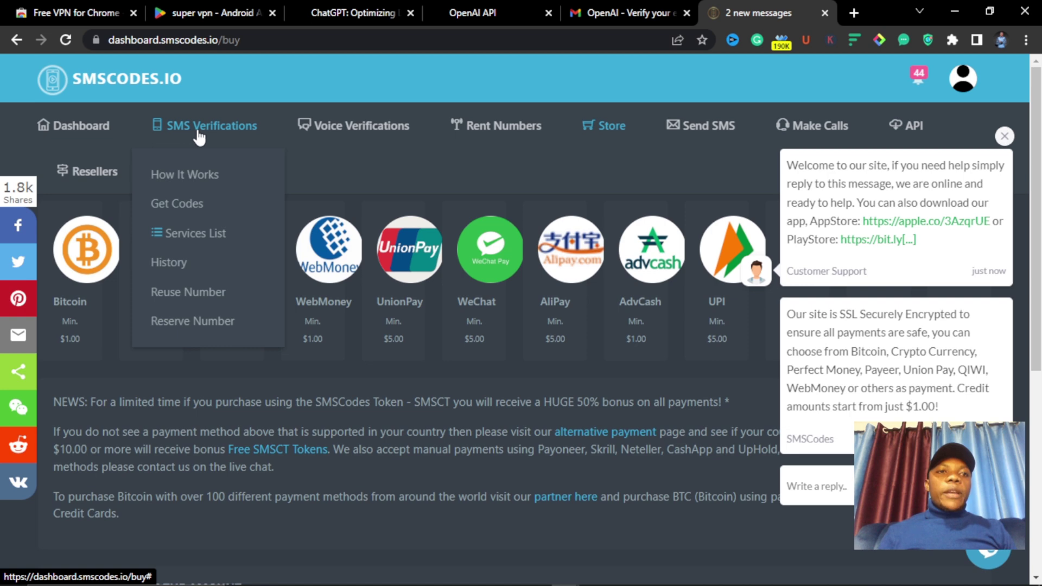
- Choose Get Codes from the SMS Verifications menu to list code-receiving services
left_click(198, 133)
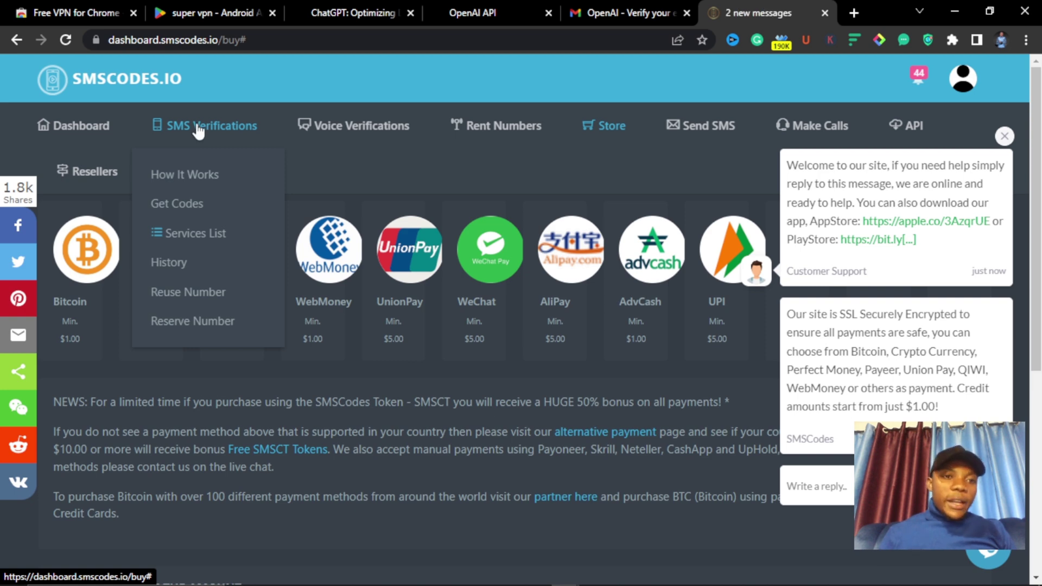
left_click(185, 206)
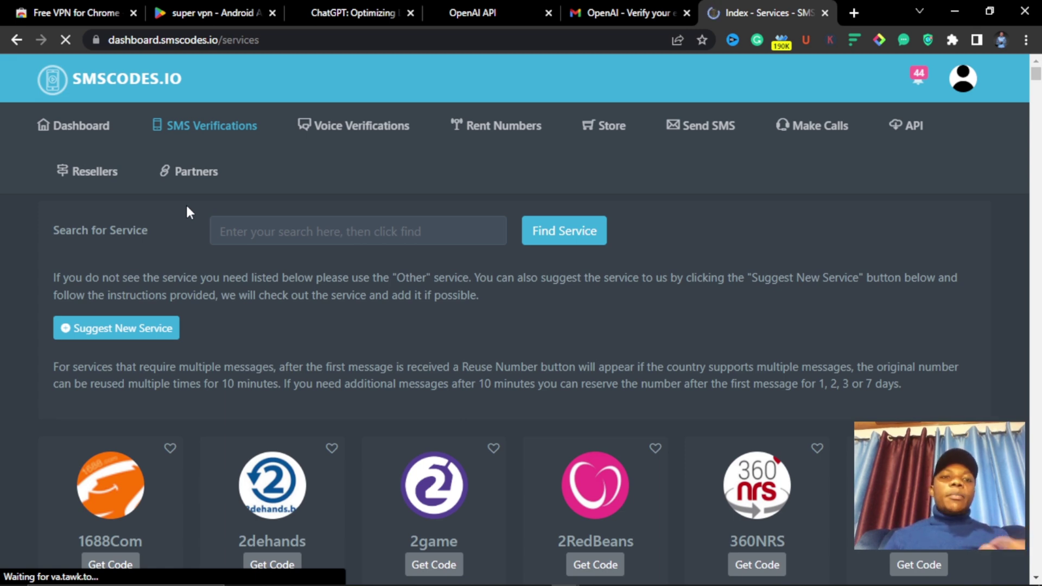
- Search for the openAI service and open its get-code page
left_click(250, 237)
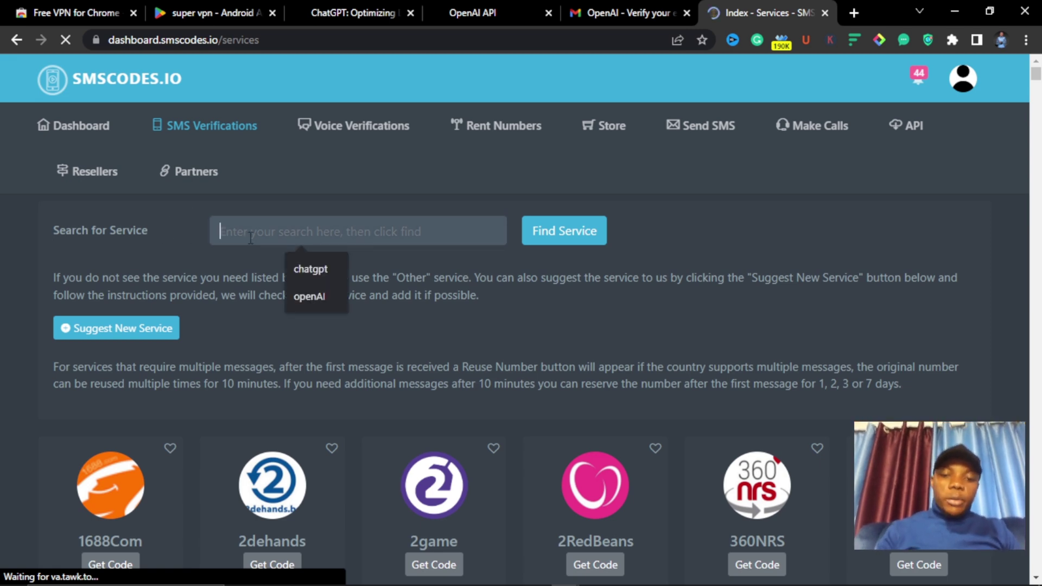
key("Down")
key("Down")
key("Return")
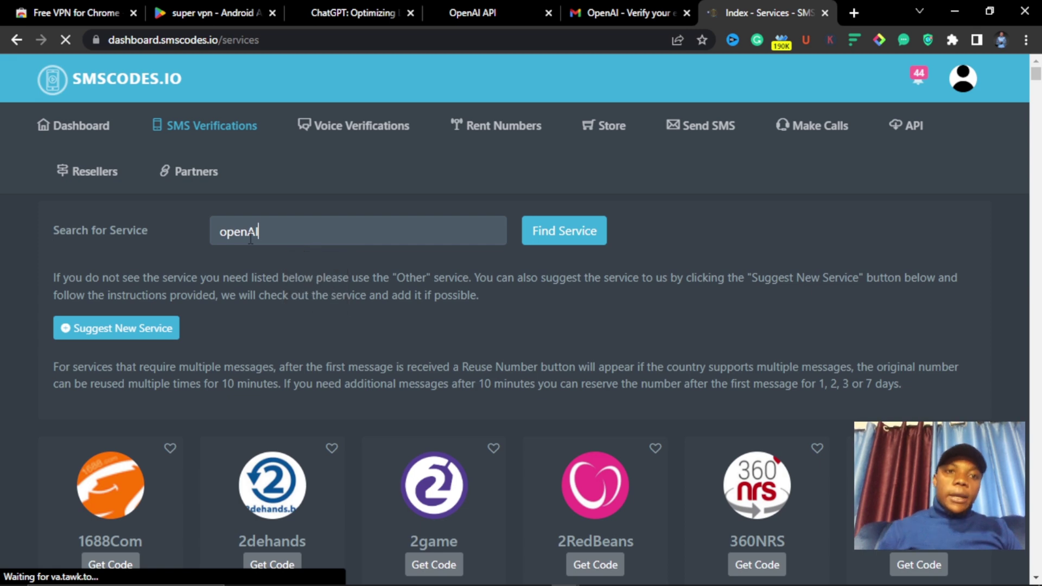
left_click(566, 233)
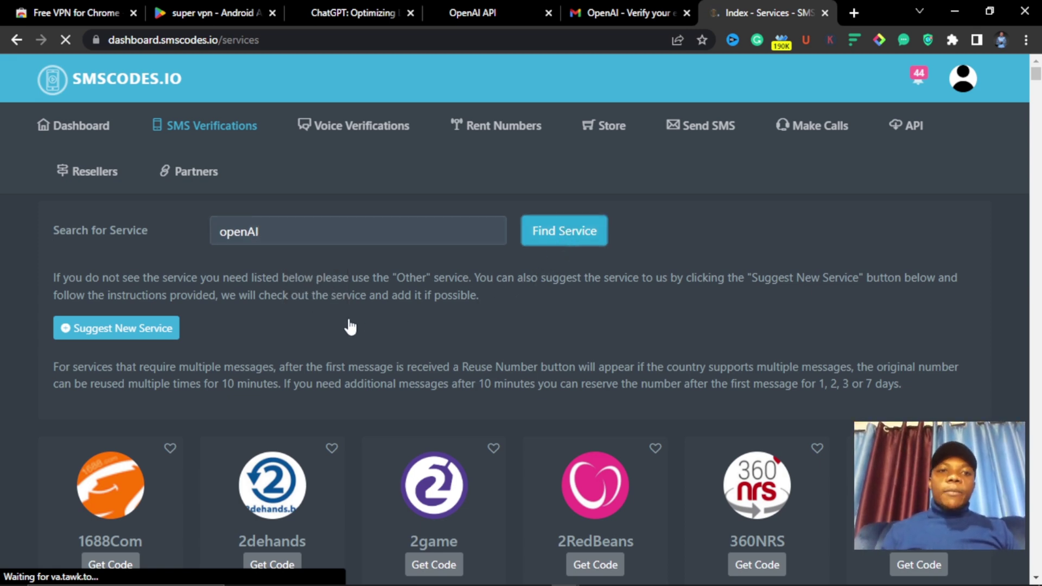
scroll(408, 378, "down", 5)
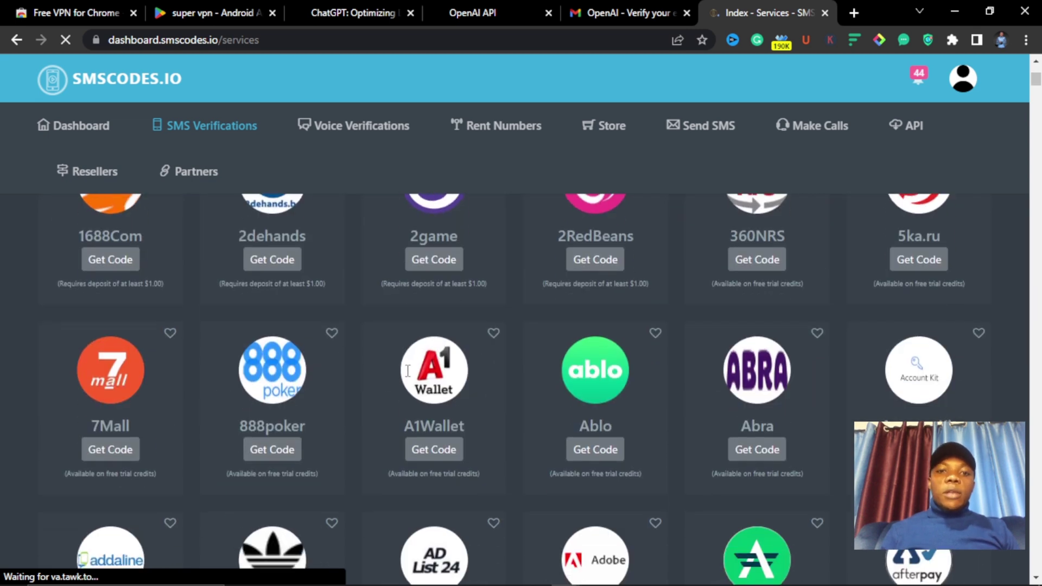
scroll(490, 412, "down", 3)
scroll(390, 396, "up", 8)
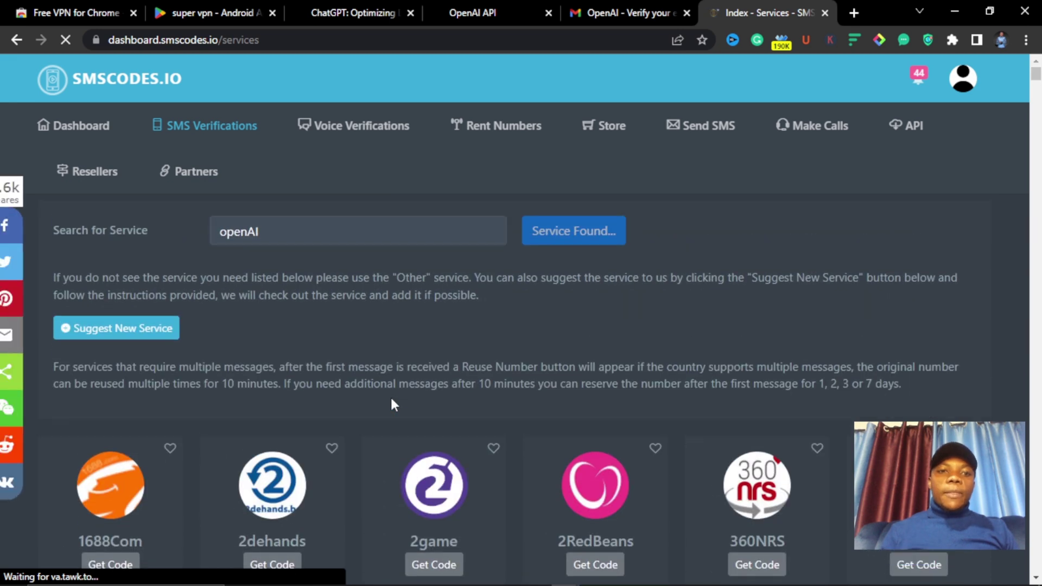
scroll(391, 404, "down", 1)
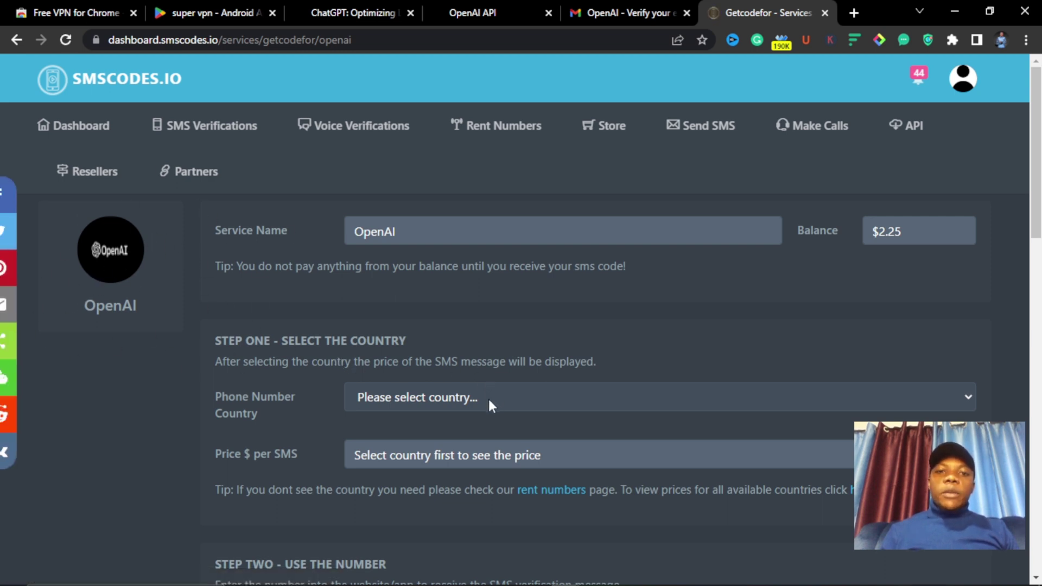
- Try France (+33) as the phone number country and find no numbers available
left_click(970, 405)
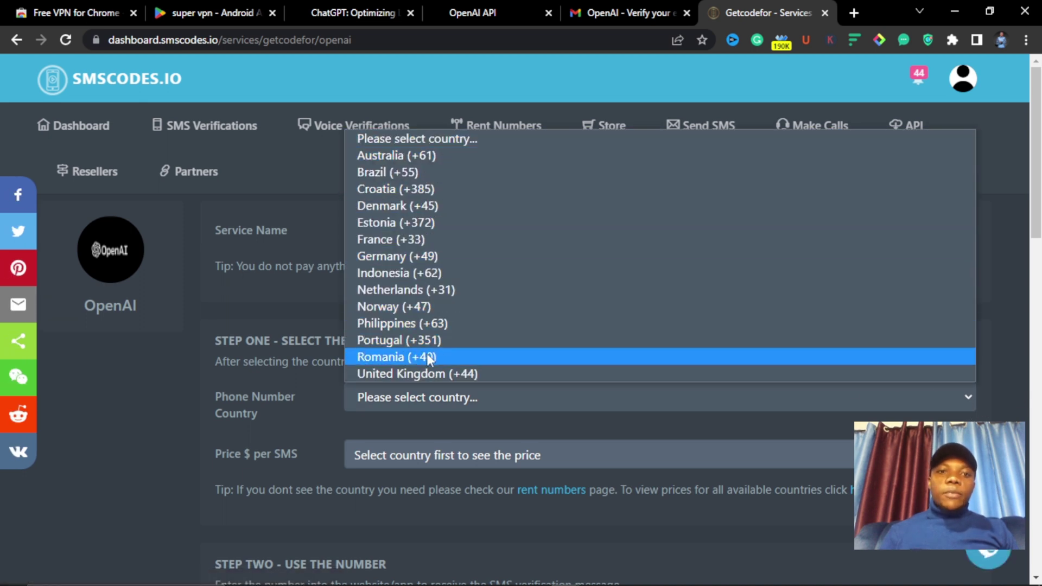
left_click(388, 239)
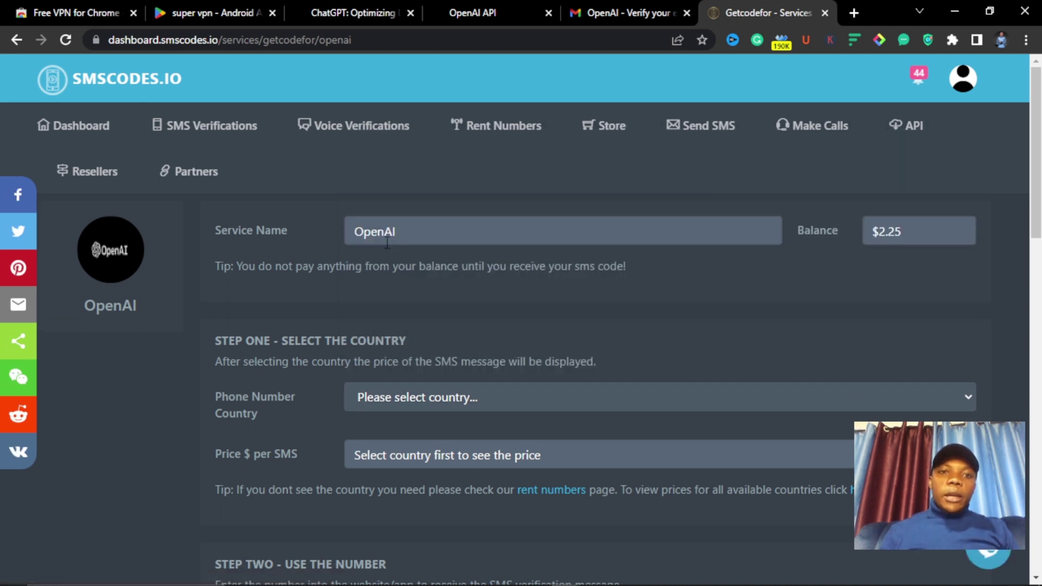
scroll(400, 467, "down", 4)
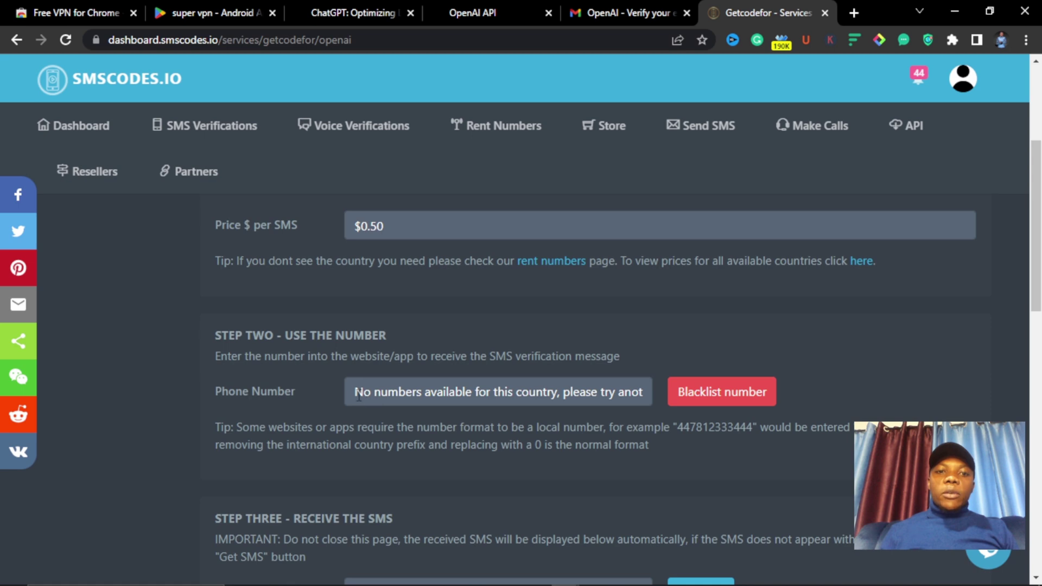
left_click_drag(451, 395, 493, 399)
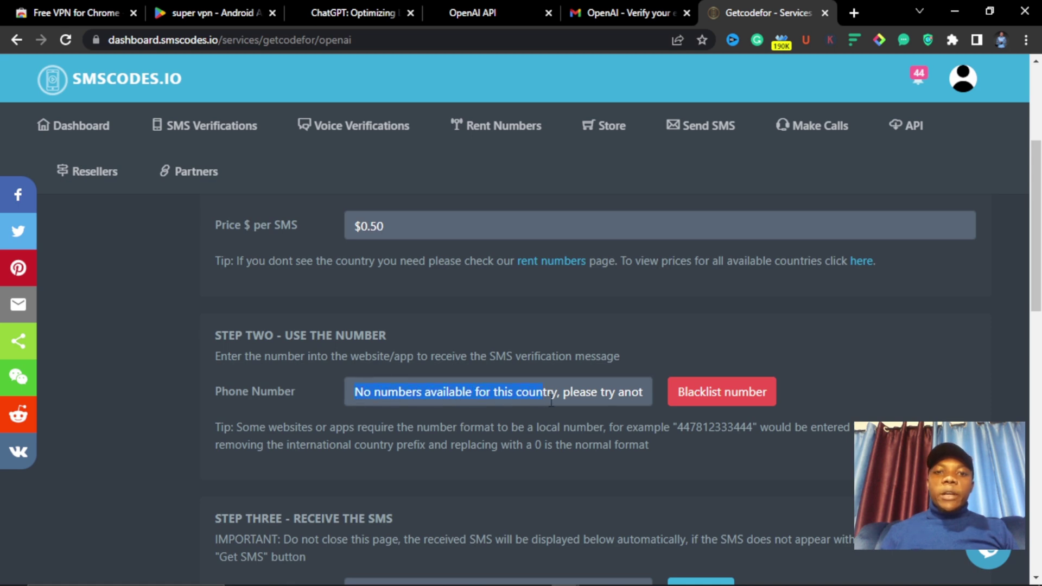
scroll(480, 351, "up", 4)
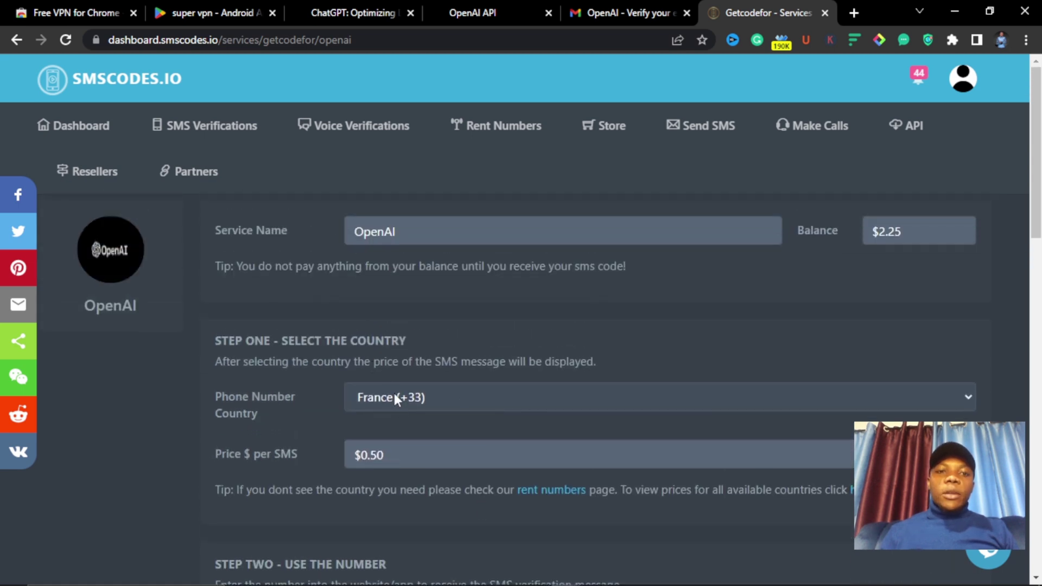
- Switch the country to United Kingdom (+44) to get an assigned number at $0.50 per SMS
left_click(436, 396)
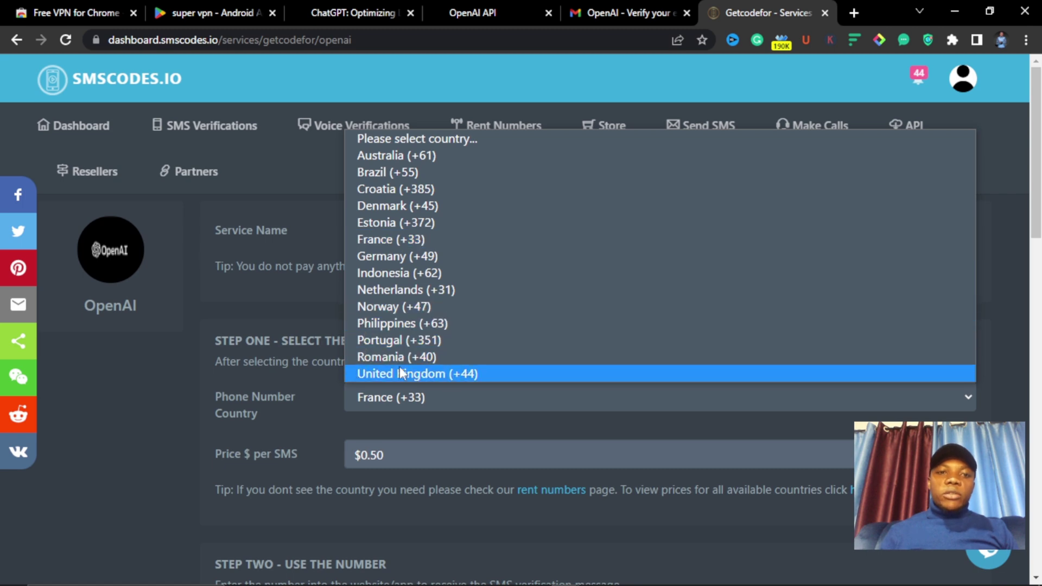
left_click(418, 374)
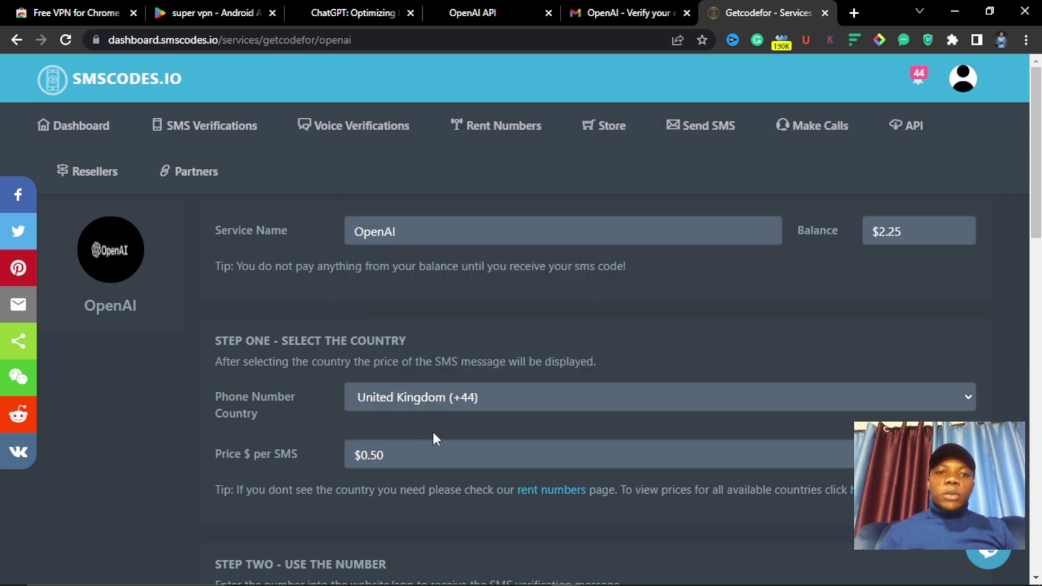
scroll(433, 433, "down", 2)
scroll(397, 505, "down", 3)
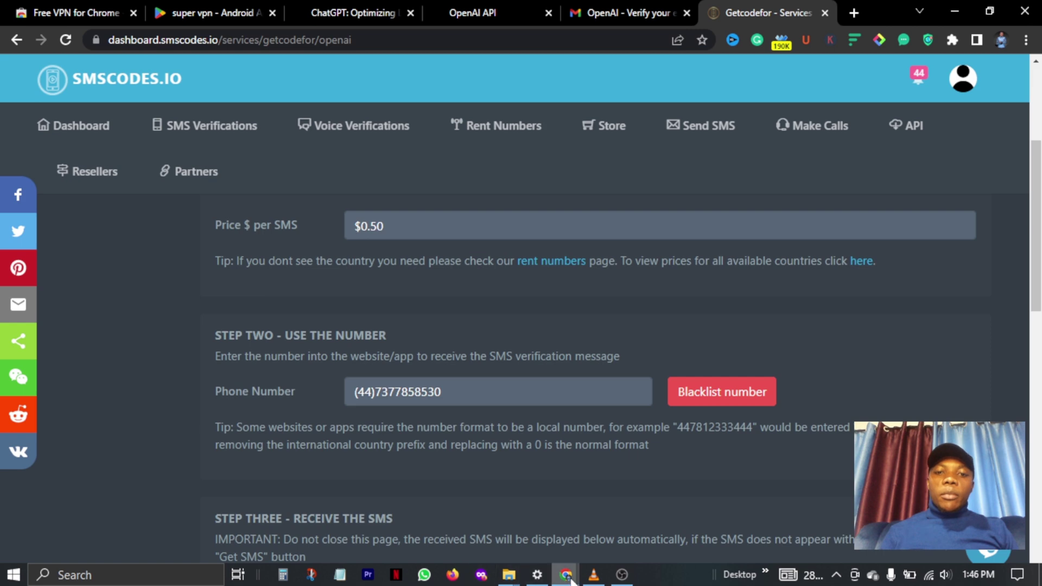
- Select United Kingdom (+44) as the country in OpenAI's phone verification form
mouse_move(566, 574)
left_click(624, 529)
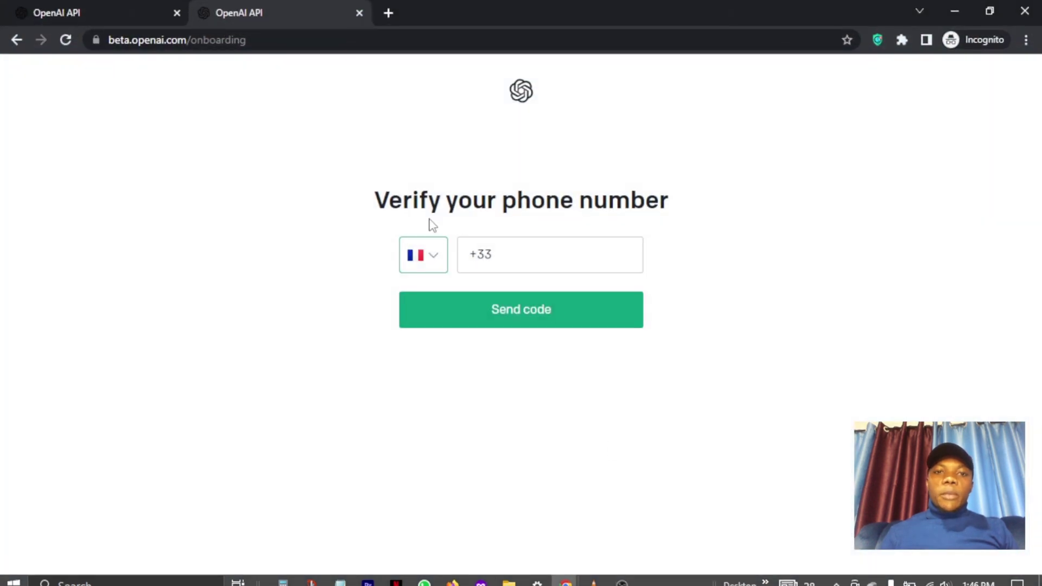
left_click(435, 266)
scroll(465, 365, "down", 15)
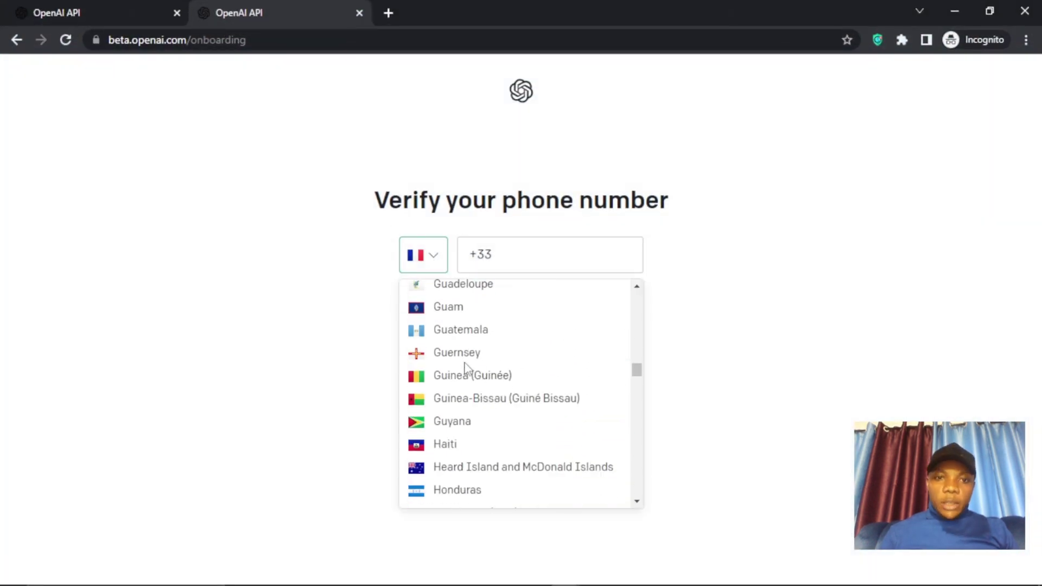
scroll(465, 366, "down", 20)
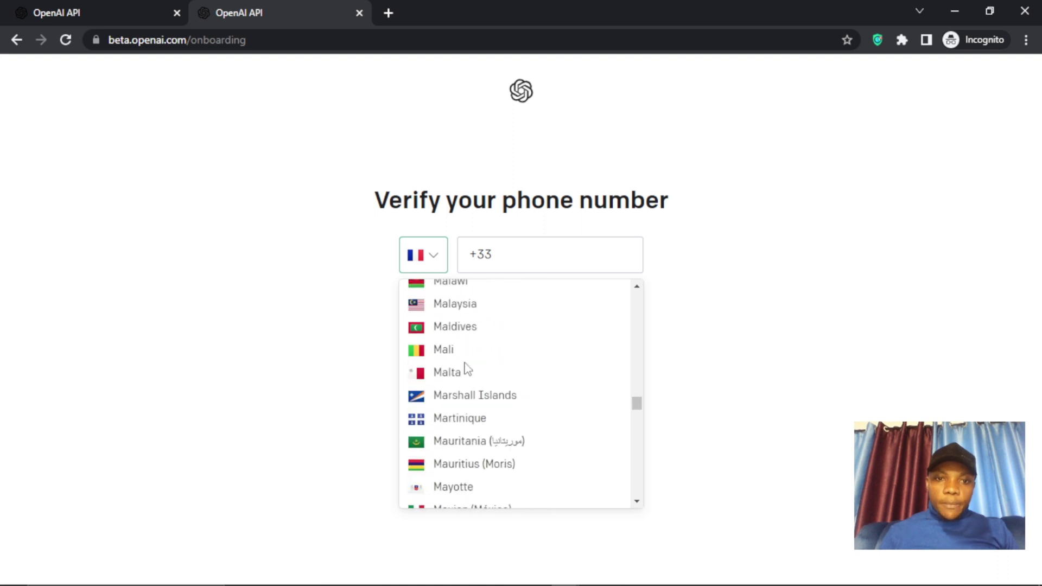
scroll(465, 366, "down", 15)
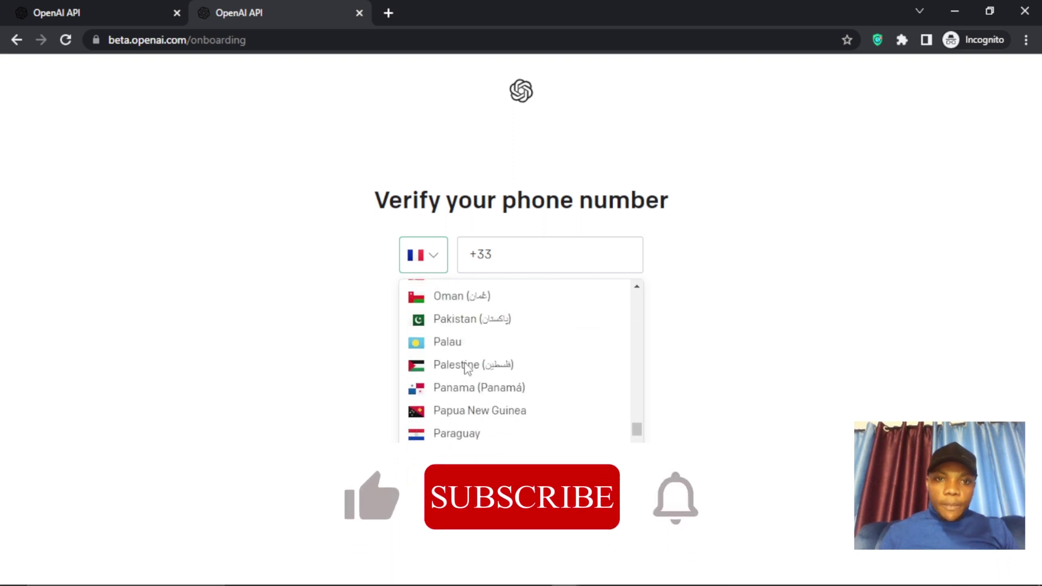
scroll(465, 366, "down", 20)
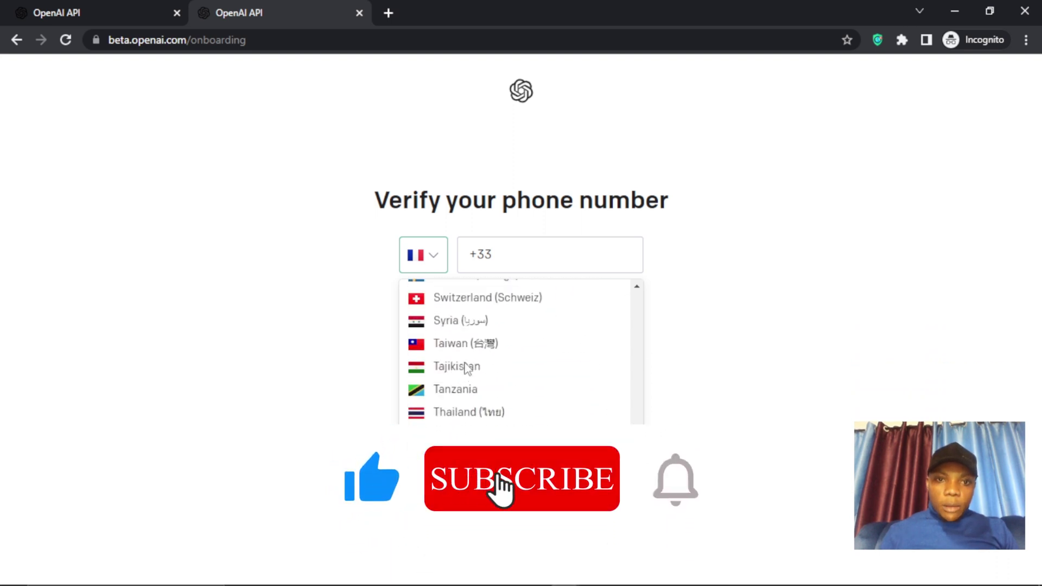
scroll(466, 388, "up", 3)
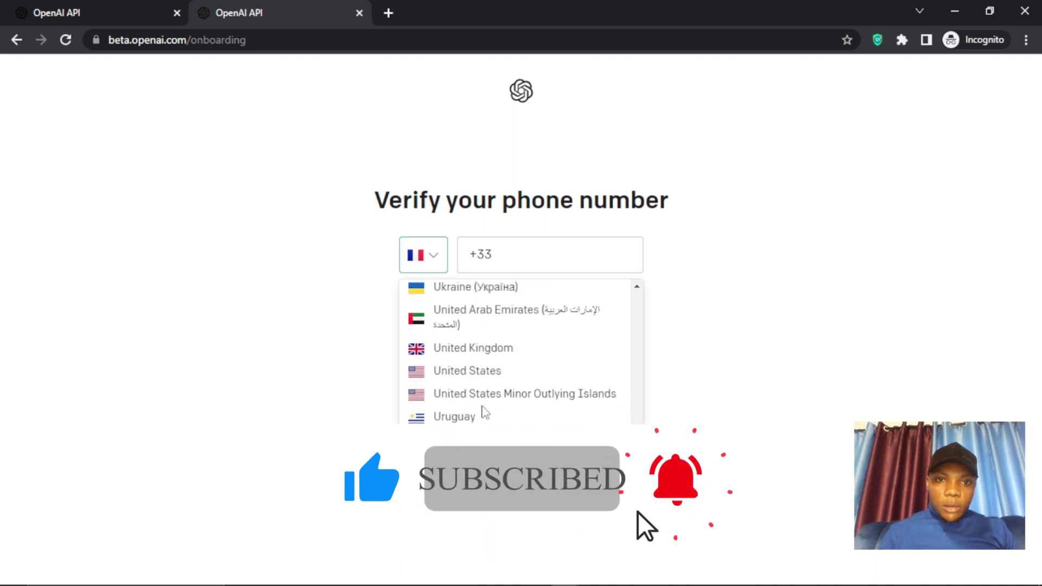
left_click(466, 349)
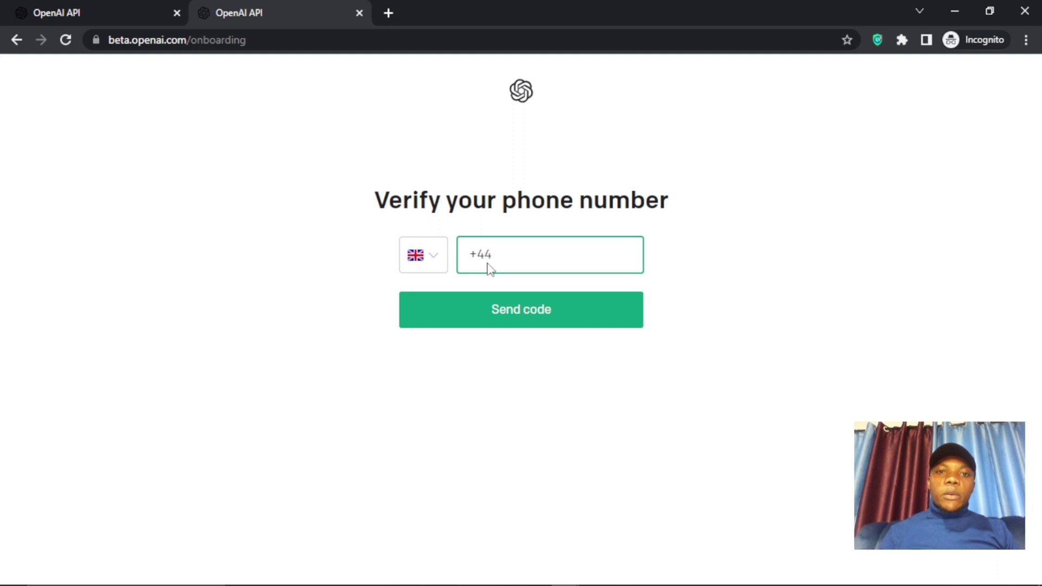
- Return to the SMSCodes.io page showing the assigned UK number
mouse_move(457, 584)
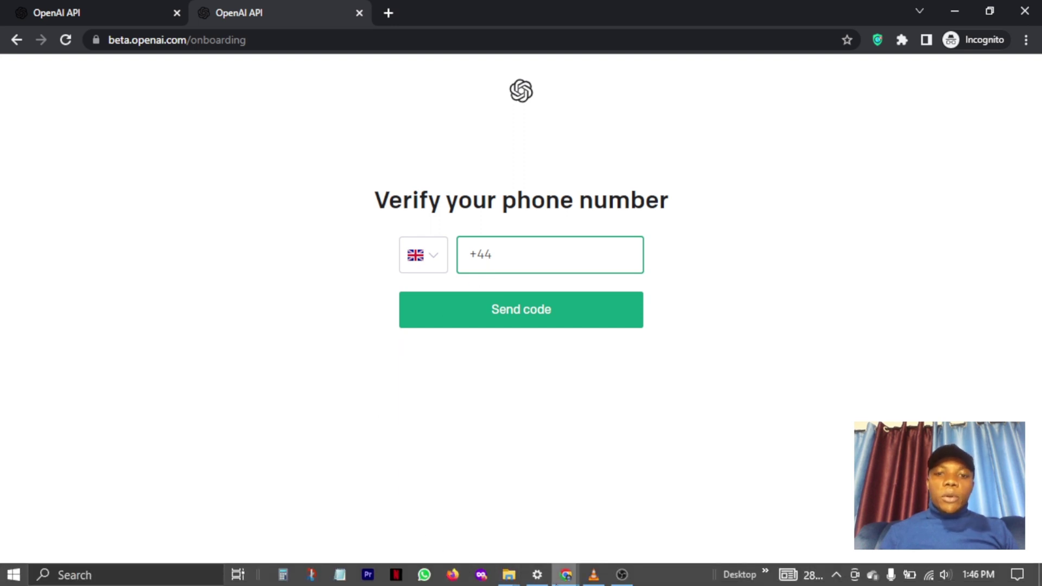
mouse_move(566, 579)
left_click(504, 516)
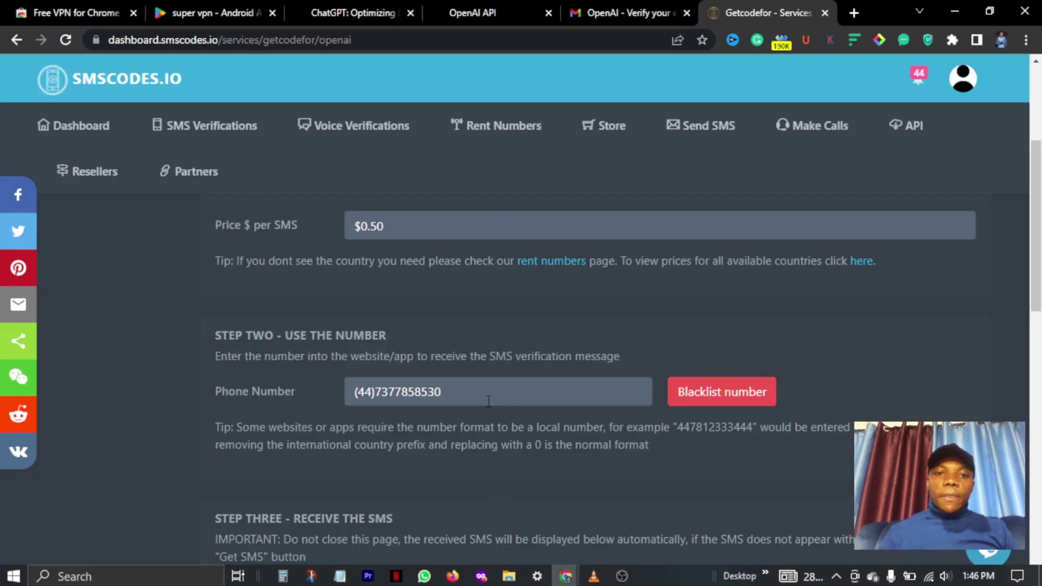
- Copy the rented UK phone number and go back to OpenAI's verification form
right_click(389, 399)
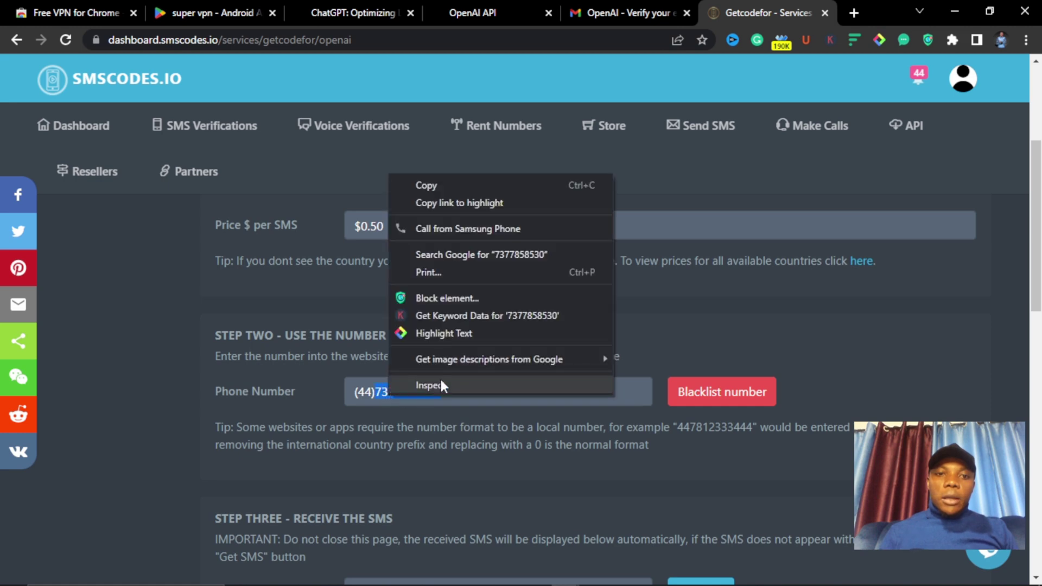
left_click(429, 185)
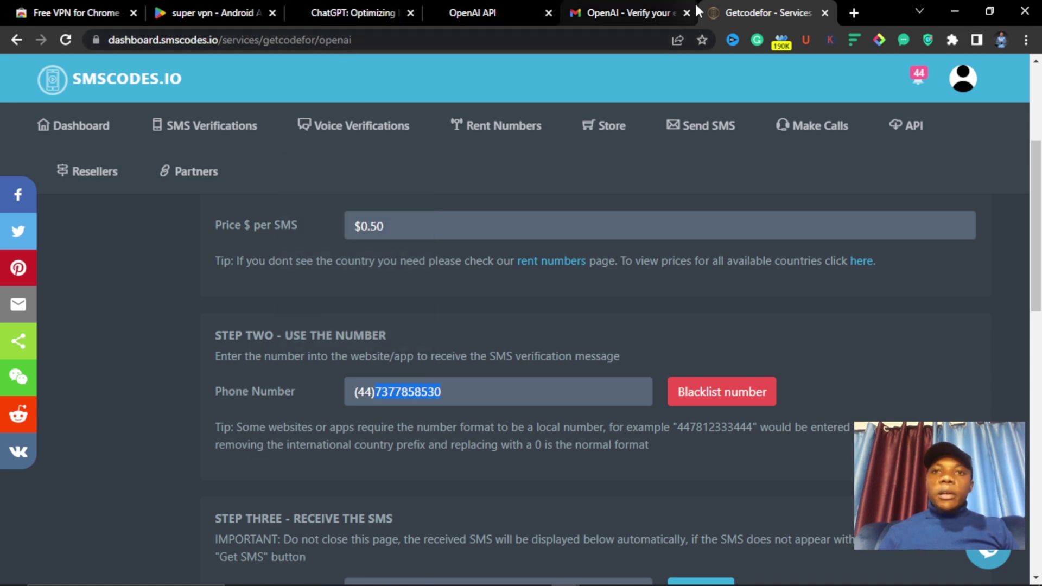
right_click(406, 392)
left_click(430, 185)
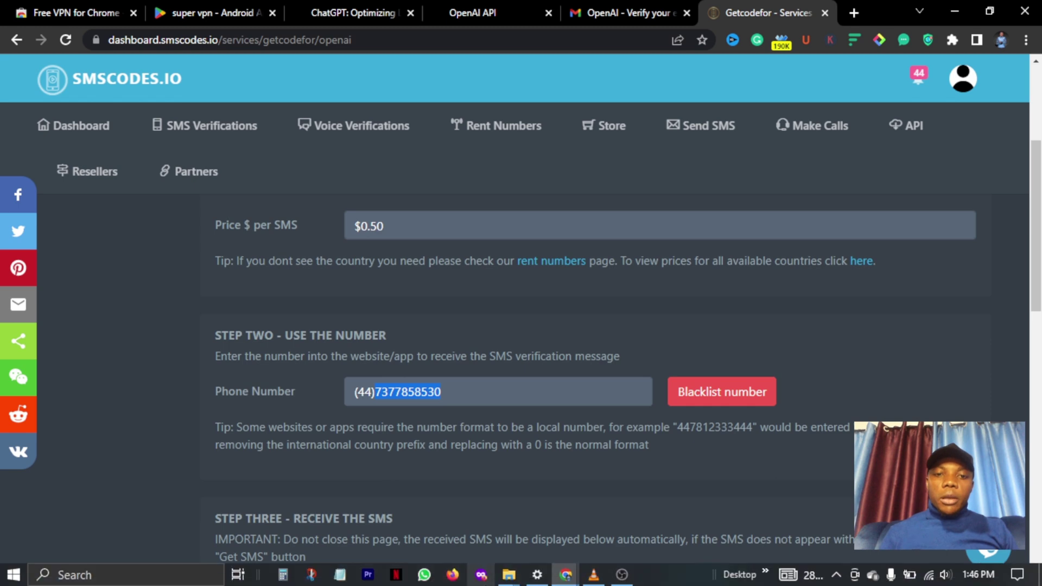
mouse_move(565, 574)
left_click(622, 502)
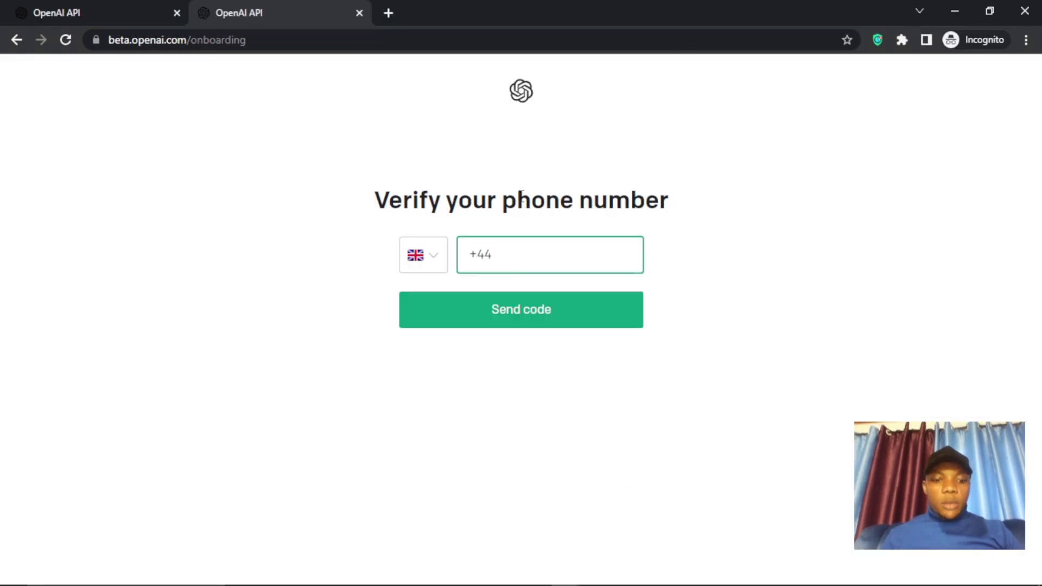
- Paste the UK number into OpenAI's phone field, send the code, and return to SMSCodes.io
key("ctrl+v")
left_click(510, 312)
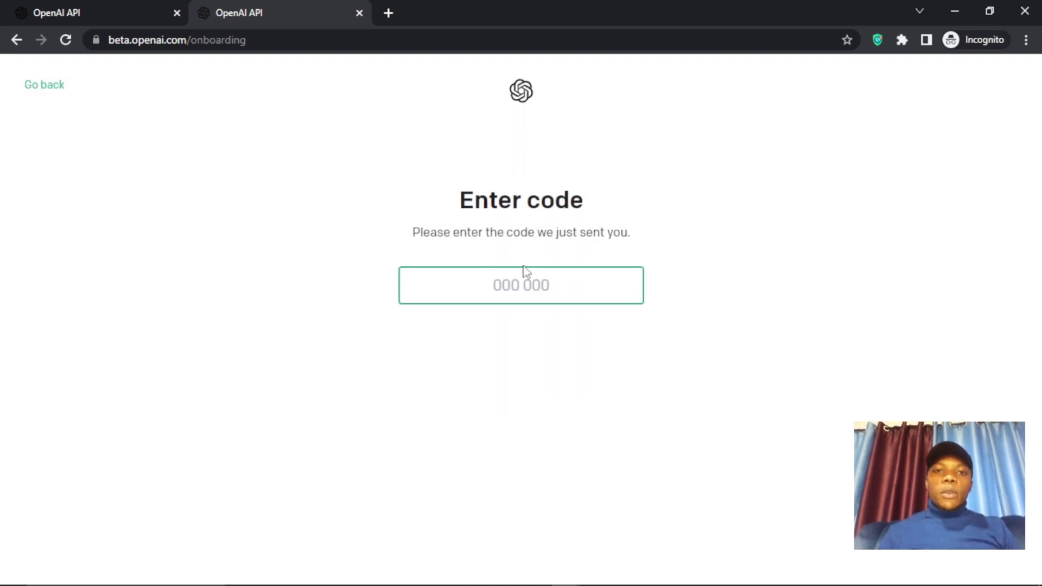
mouse_move(510, 583)
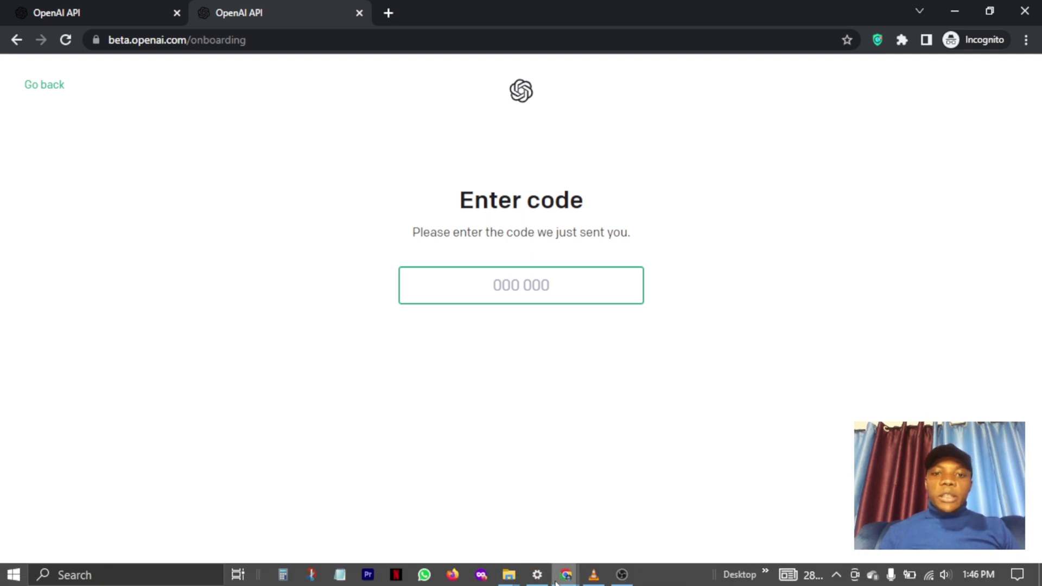
mouse_move(556, 583)
left_click(545, 476)
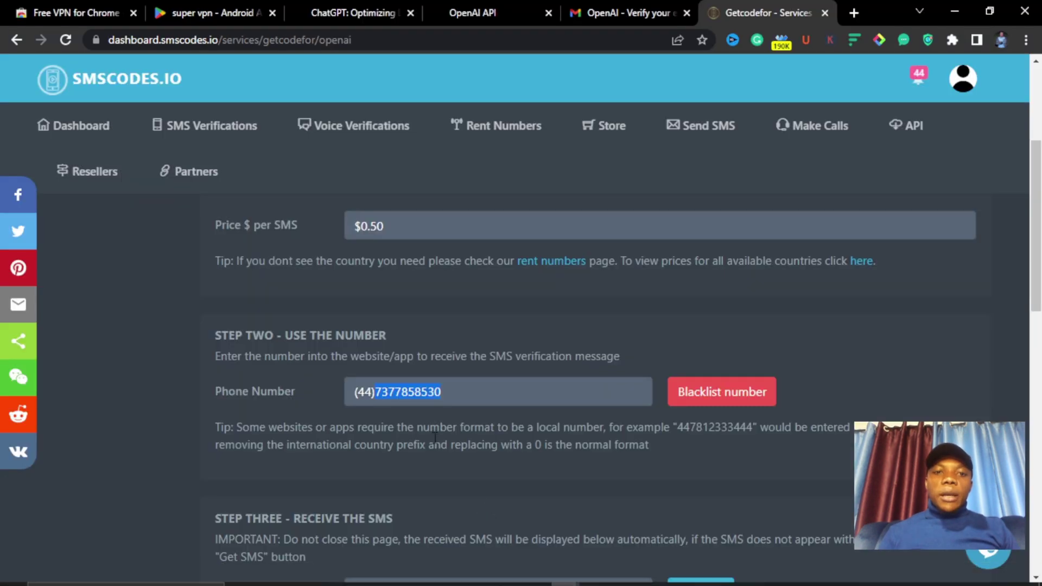
- Fetch the incoming OpenAI SMS on SMSCodes.io and copy the verification code
scroll(435, 437, "down", 5)
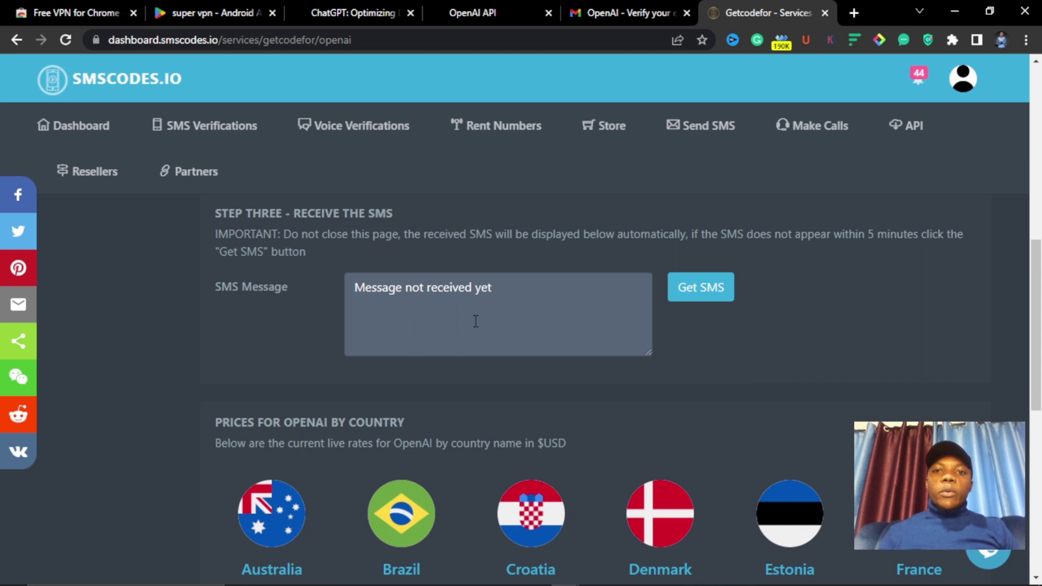
left_click(697, 295)
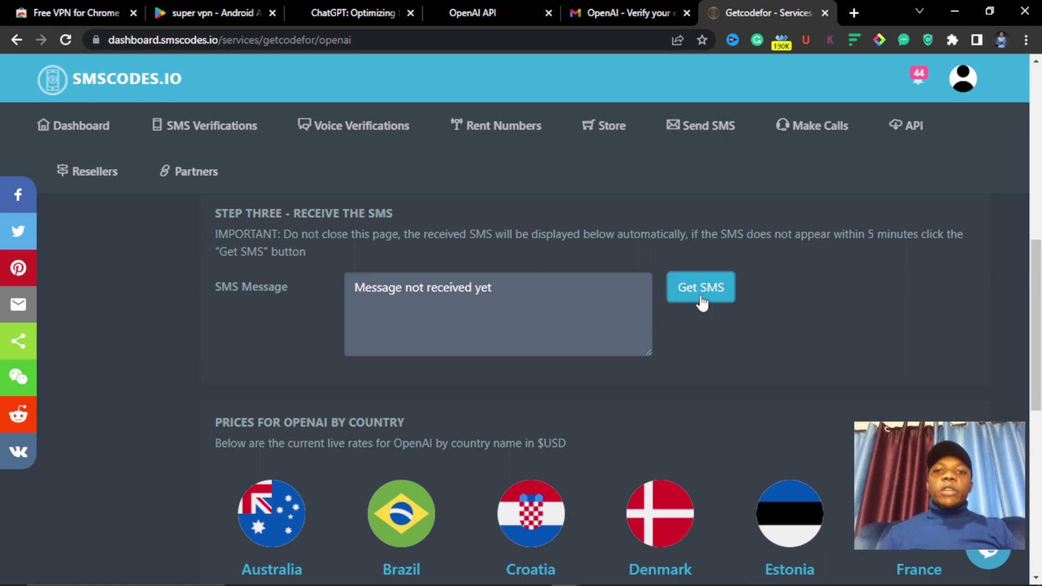
scroll(597, 380, "up", 3)
left_click(694, 448)
scroll(692, 450, "down", 2)
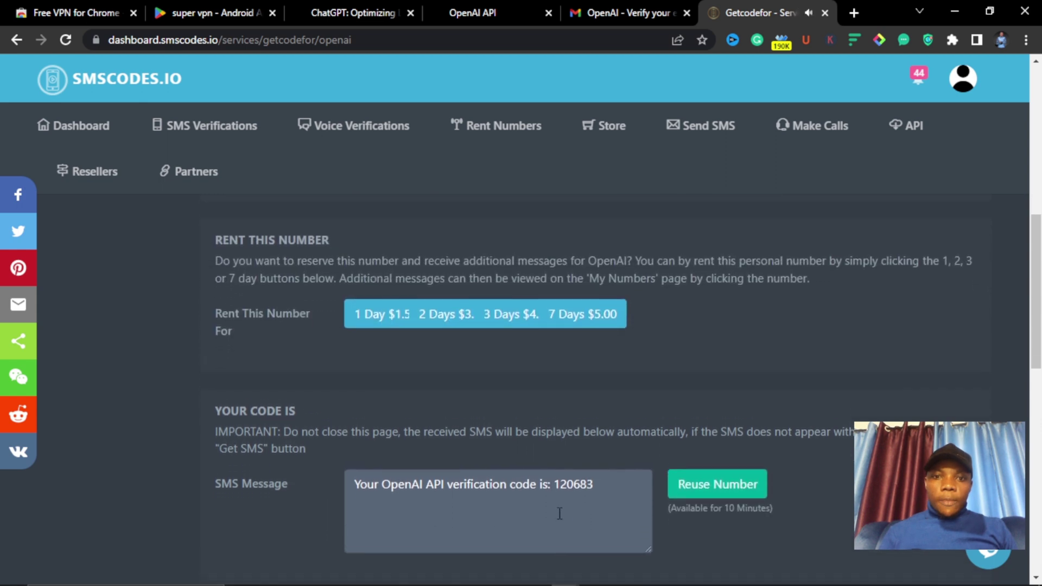
scroll(559, 513, "down", 1)
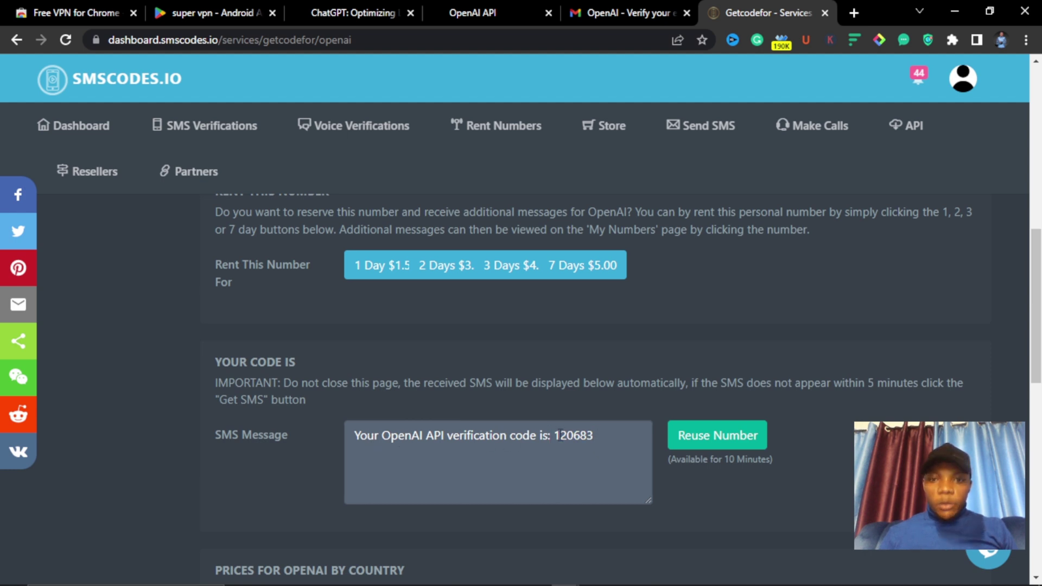
right_click(561, 437)
left_click(595, 259)
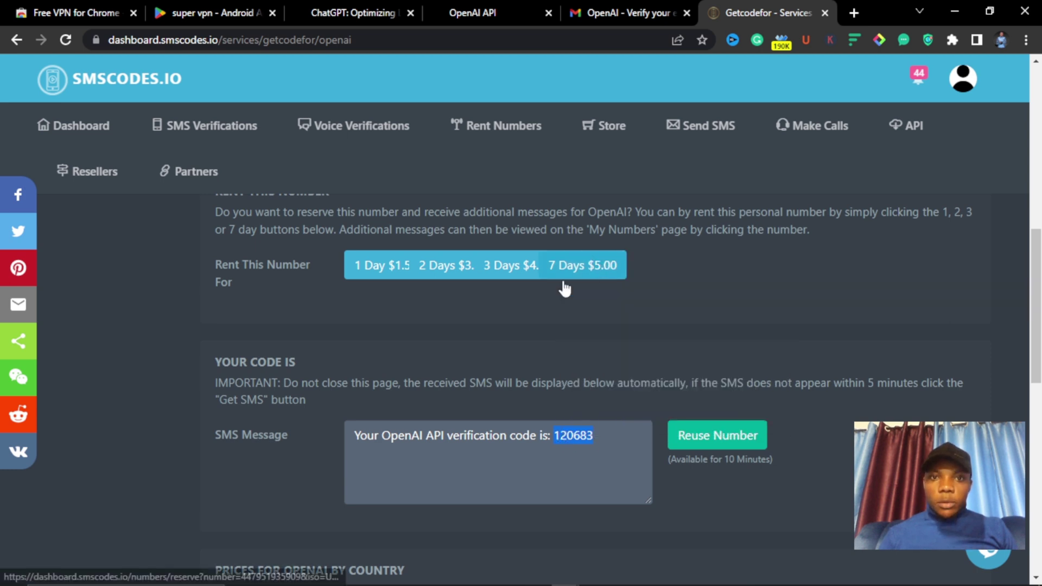
scroll(478, 348, "up", 2)
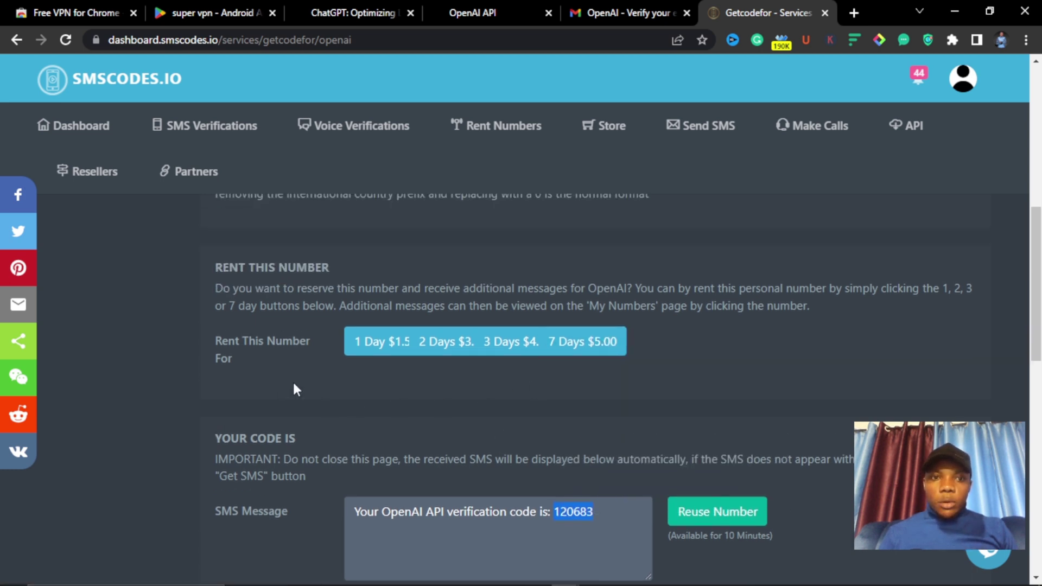
- Paste the verification code into OpenAI's Enter code page
mouse_move(564, 564)
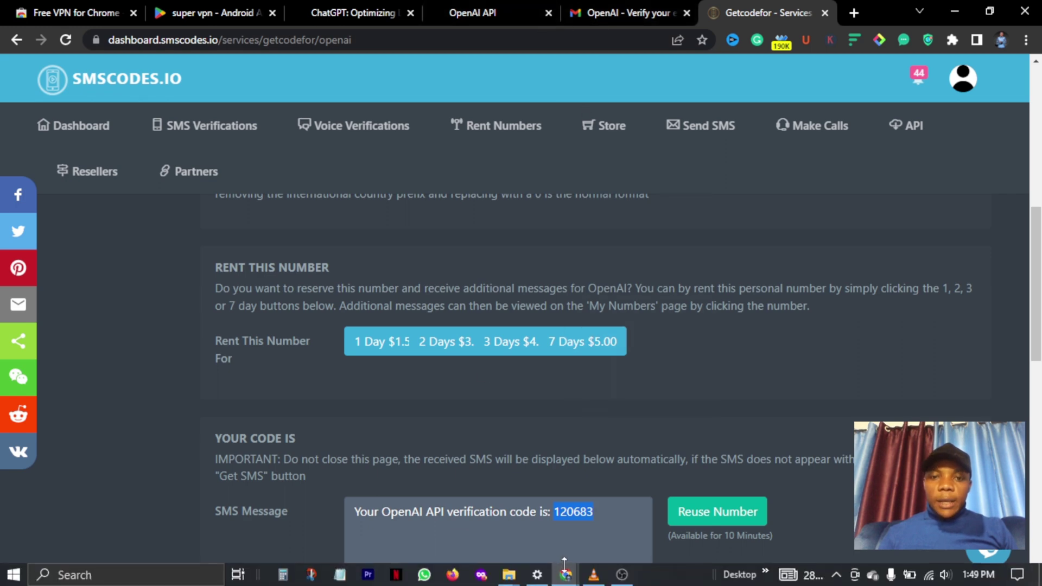
mouse_move(570, 582)
left_click(624, 525)
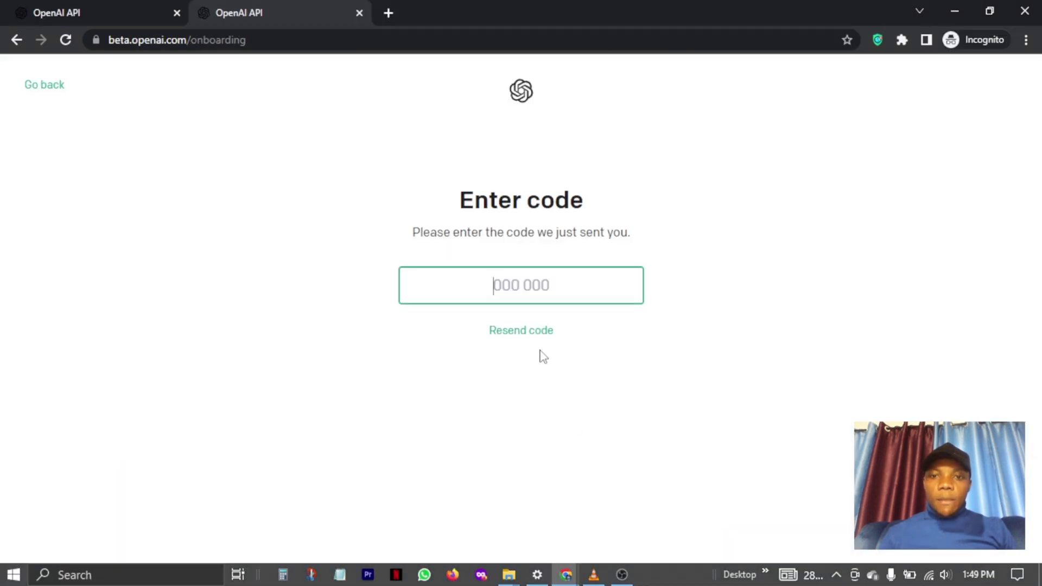
key("ctrl+v")
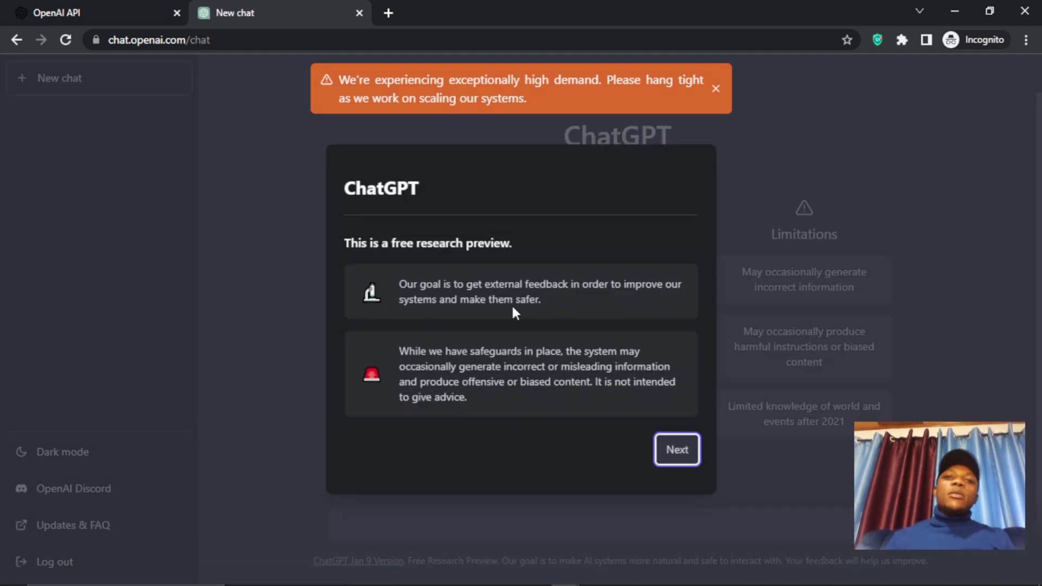
- Dismiss ChatGPT's welcome notices and the high demand warning
left_click(678, 458)
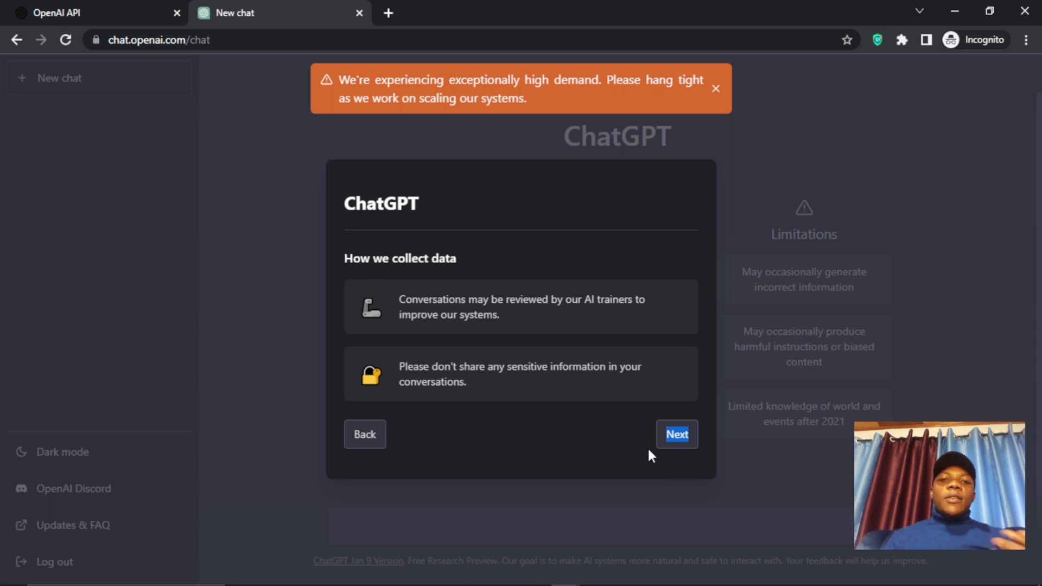
left_click(677, 435)
left_click(675, 437)
left_click(715, 88)
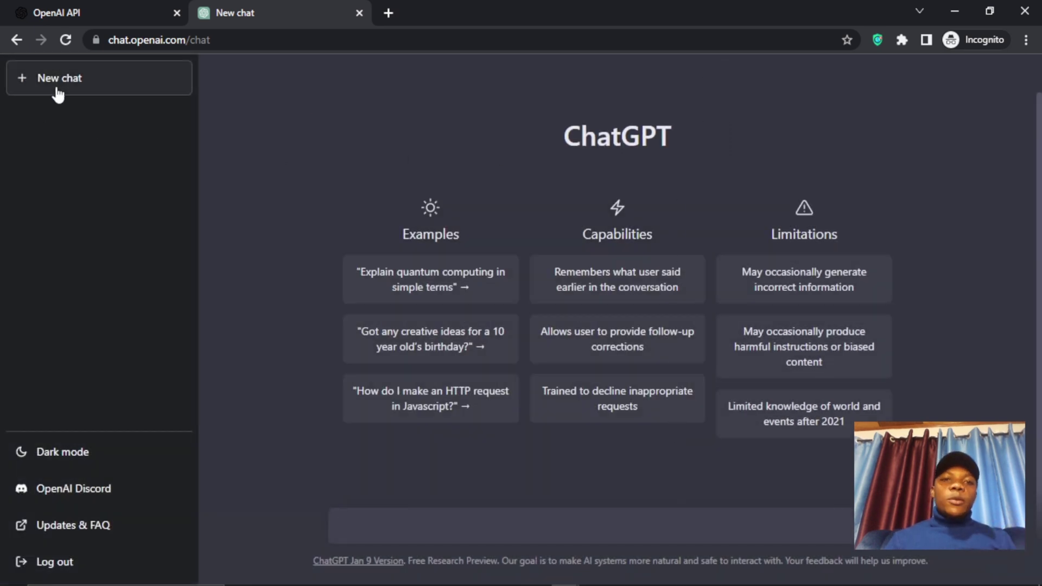
- Send 'hi there' to ChatGPT, then ask 'can you make a blog post for me'
left_click(366, 527)
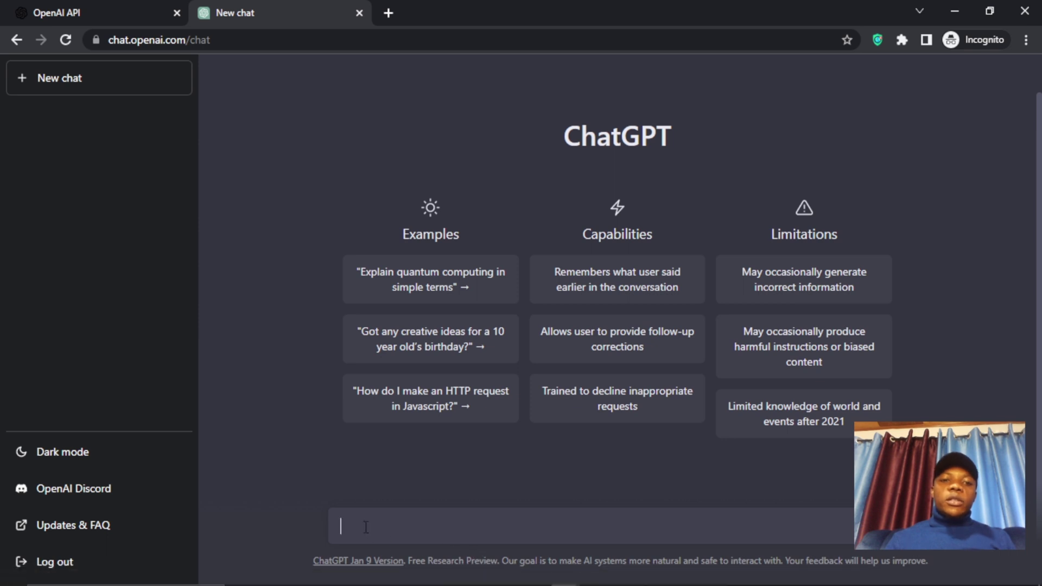
type("hi")
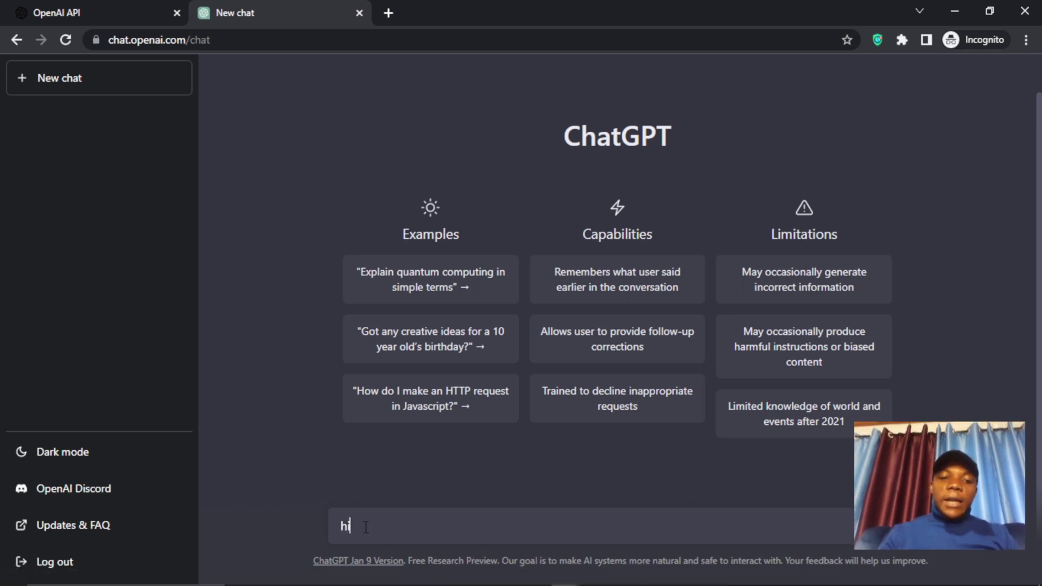
type(" chat")
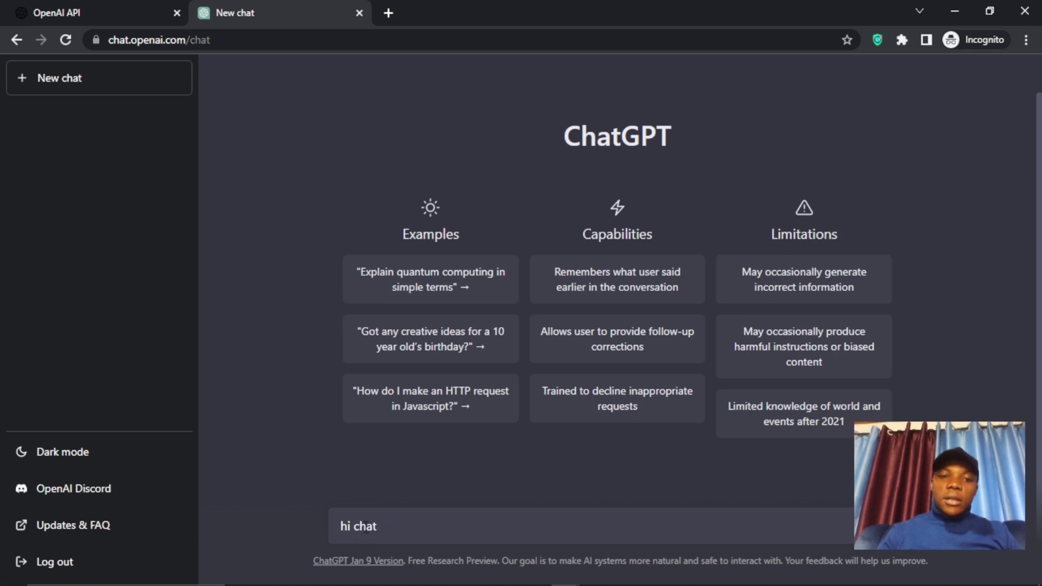
key("BackSpace")
key("BackSpace")
key("BackSpace")
key("BackSpace")
type("there")
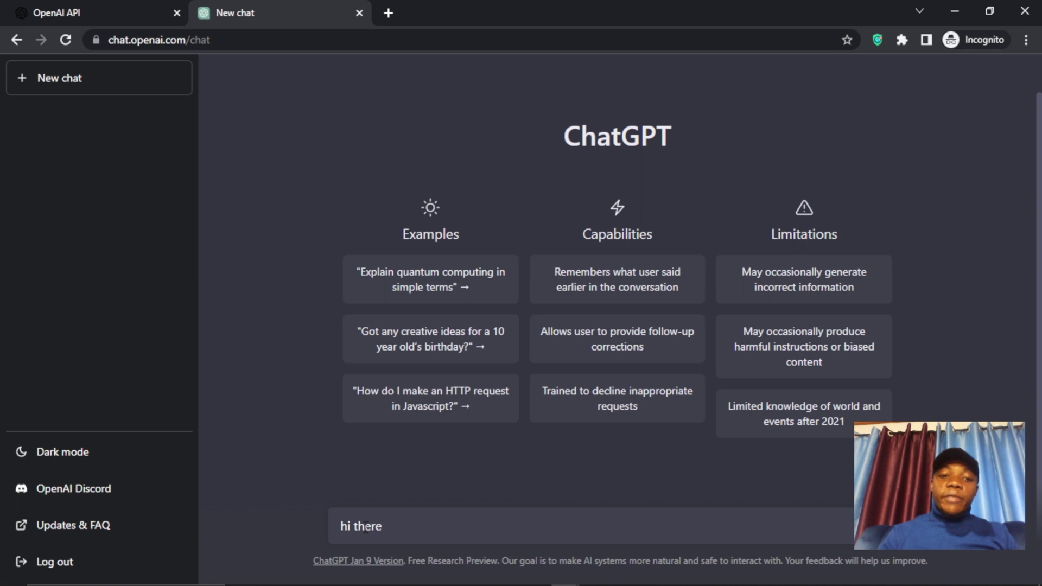
key("Return")
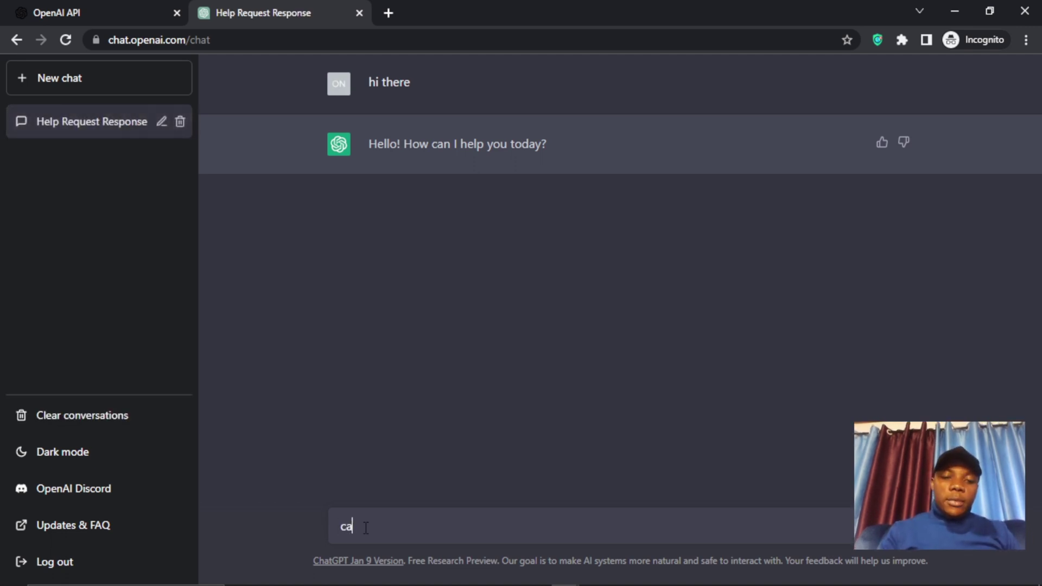
type("n you mak")
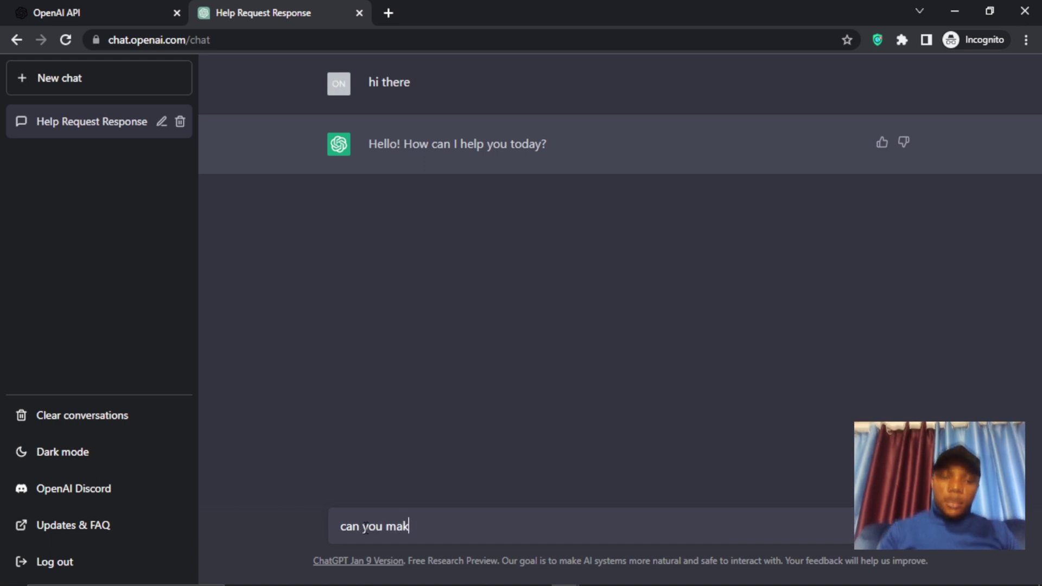
type("e a bl")
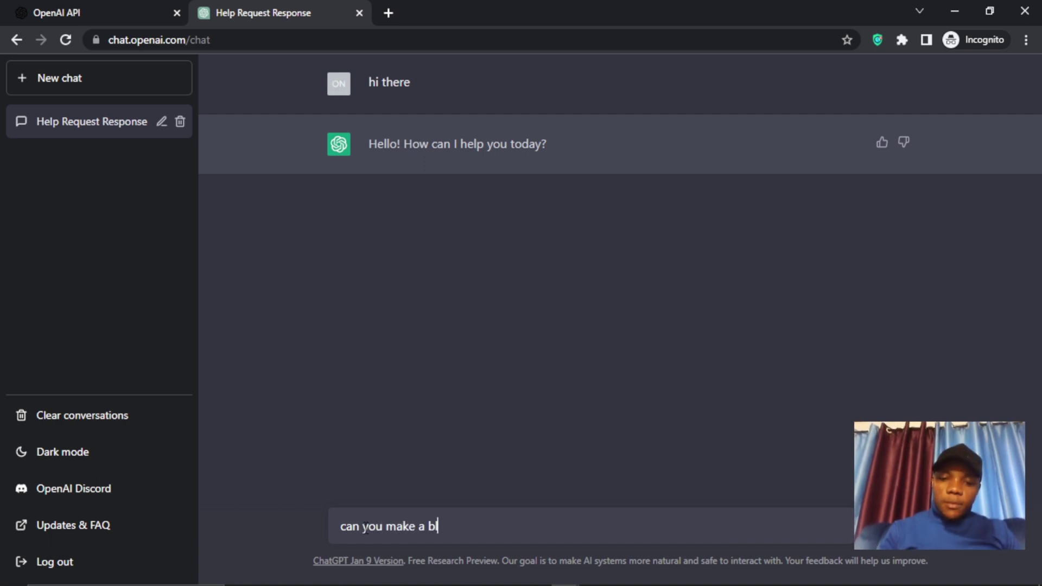
type("og post")
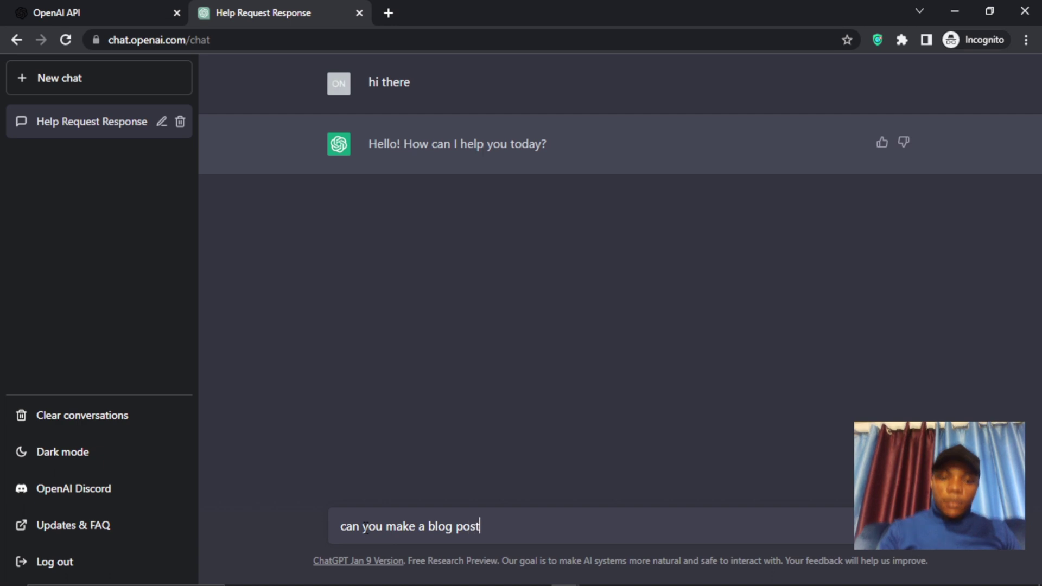
type(" for me")
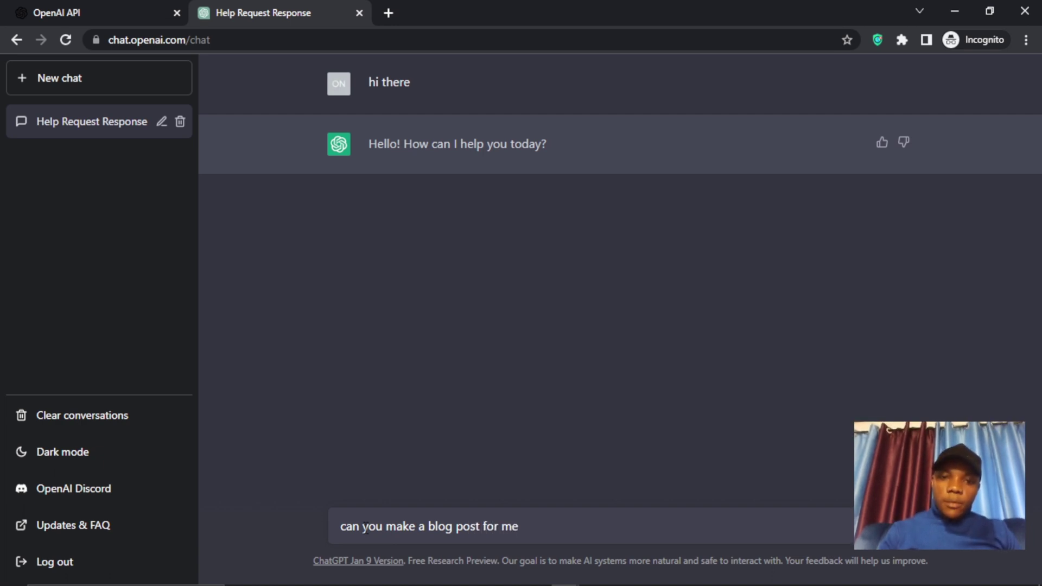
key("Return")
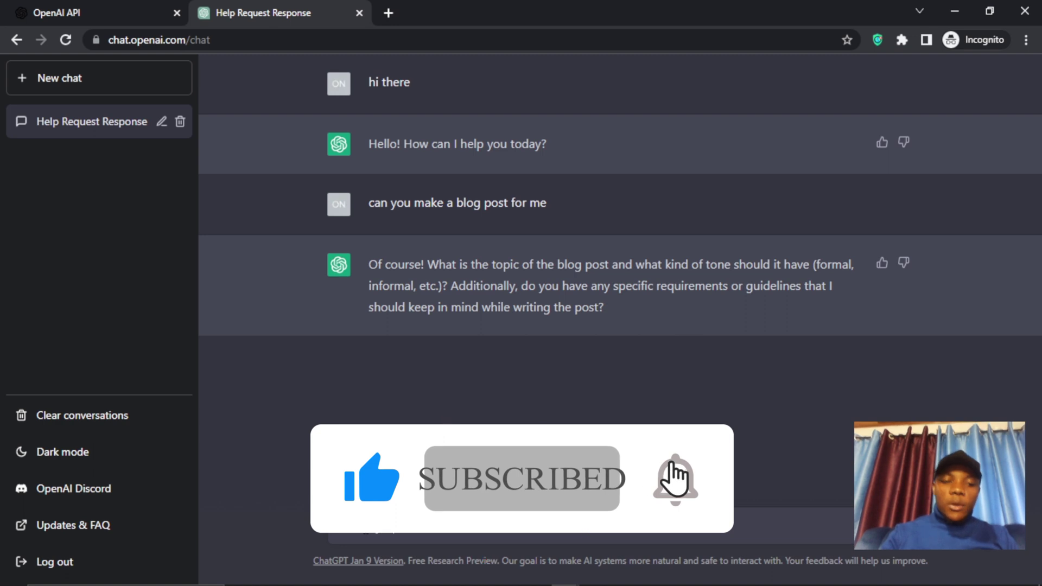
- Reply 'its okay we can do it later', then draft a request for a healthy-life blog post
type("its okay we can do th")
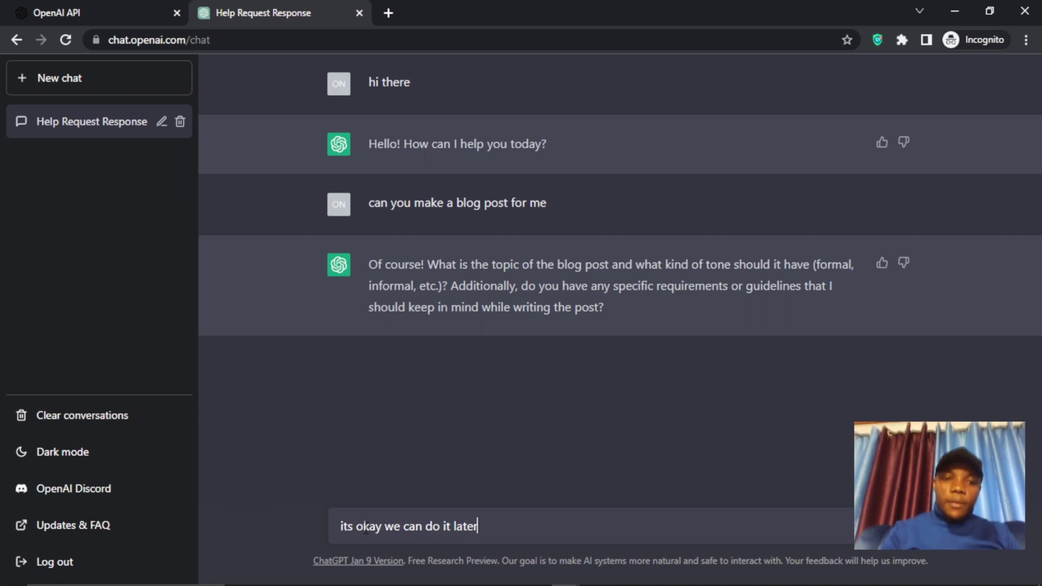
key("Return")
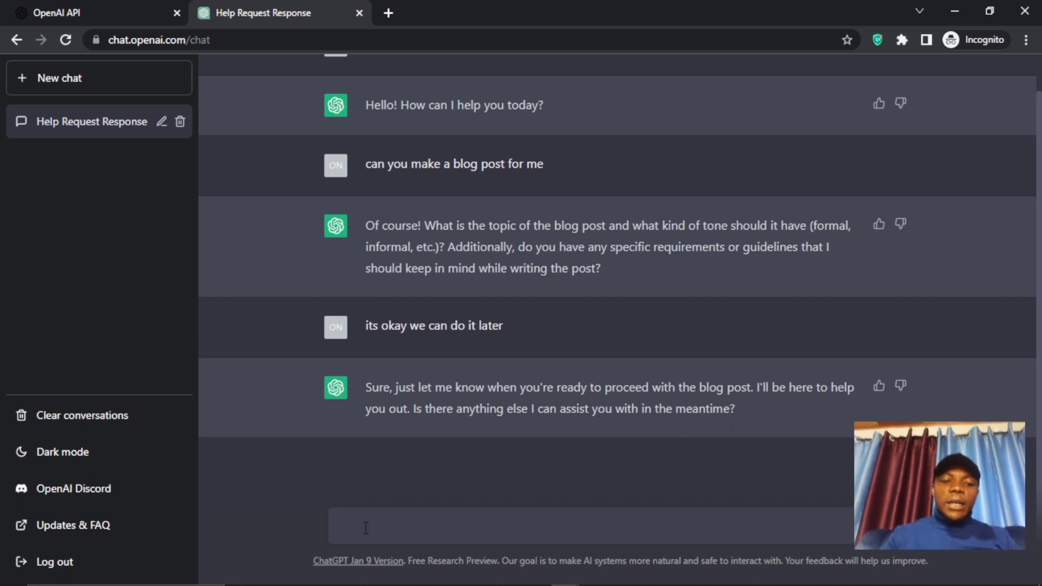
type("we")
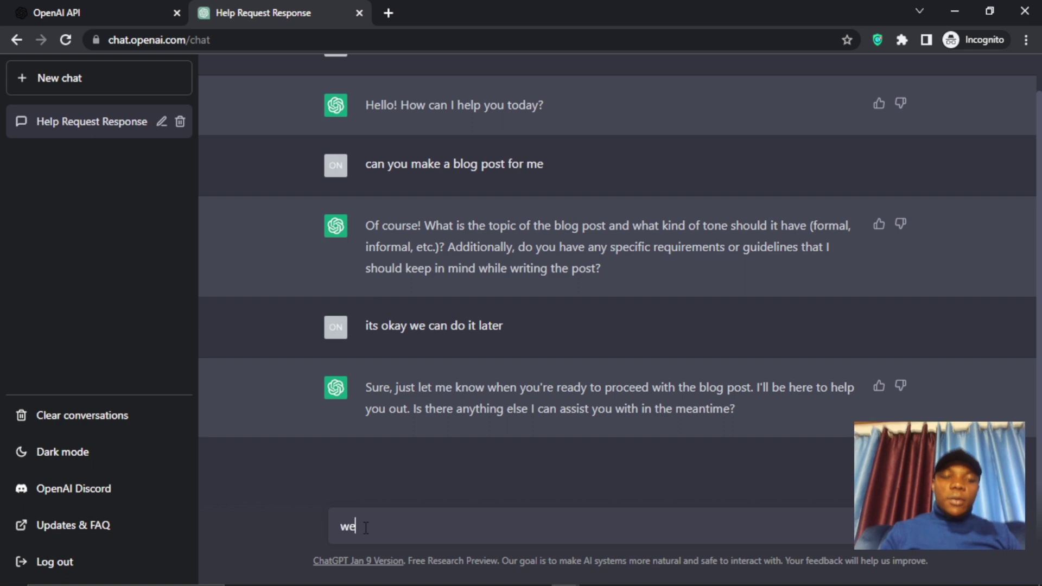
type(" can proceed.")
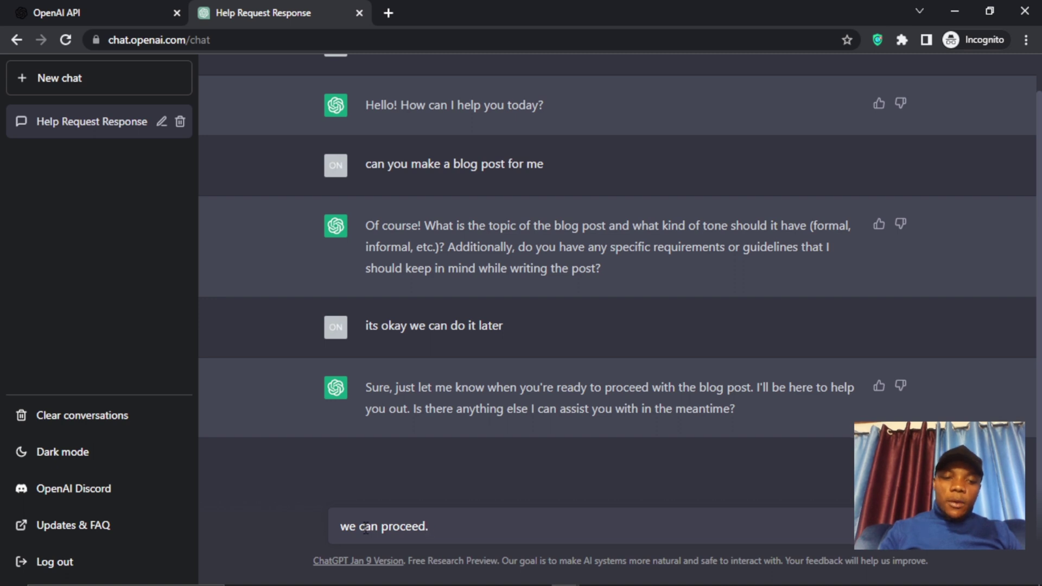
type(" write")
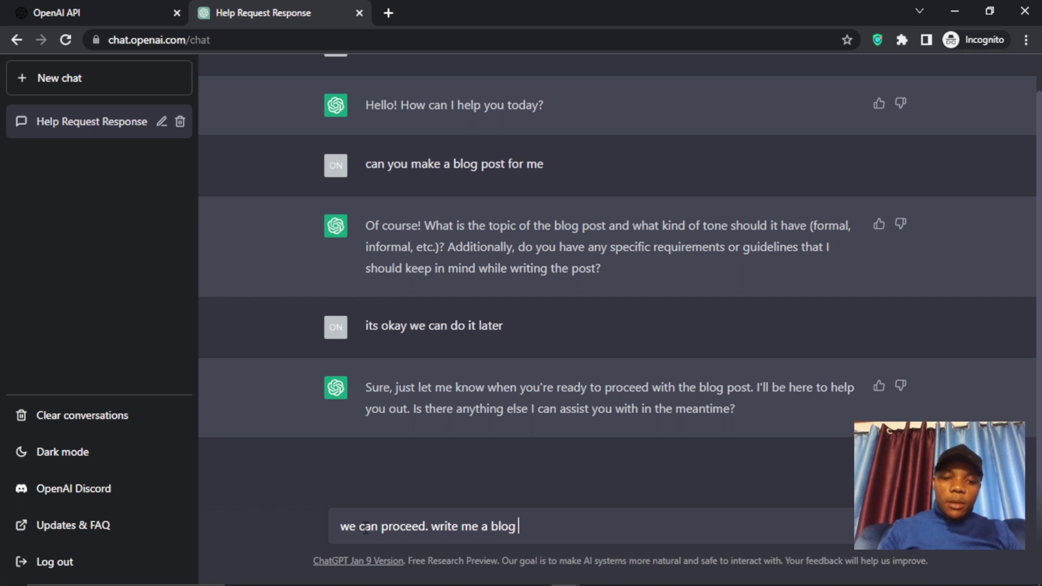
type("me a blog post ")
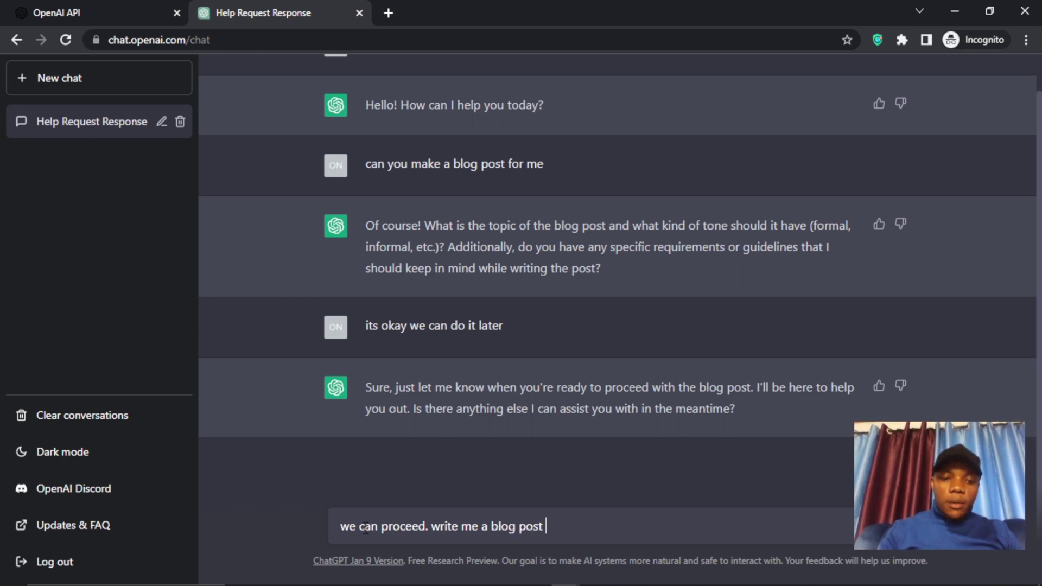
type("about")
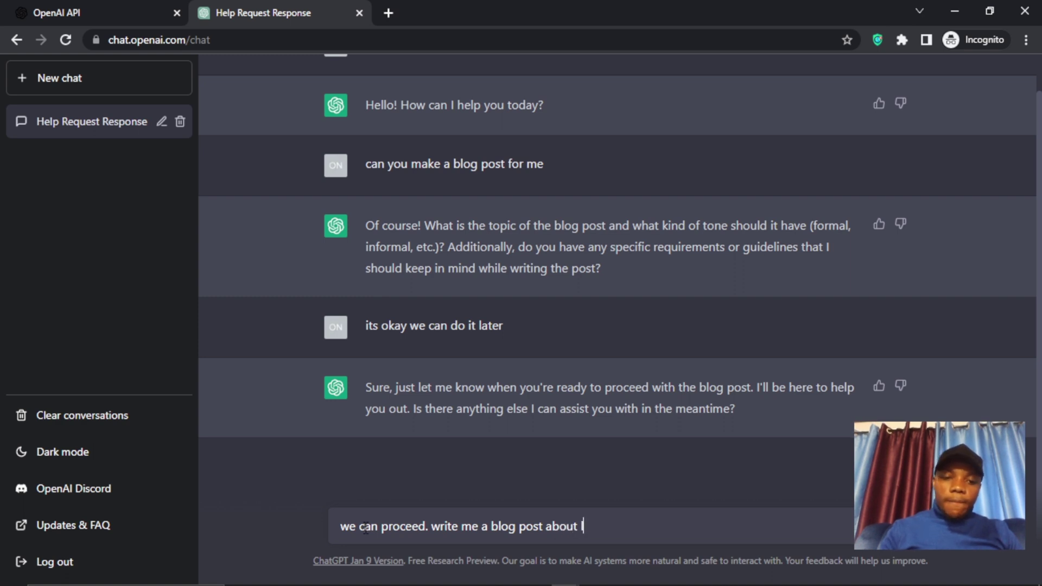
type(" living a")
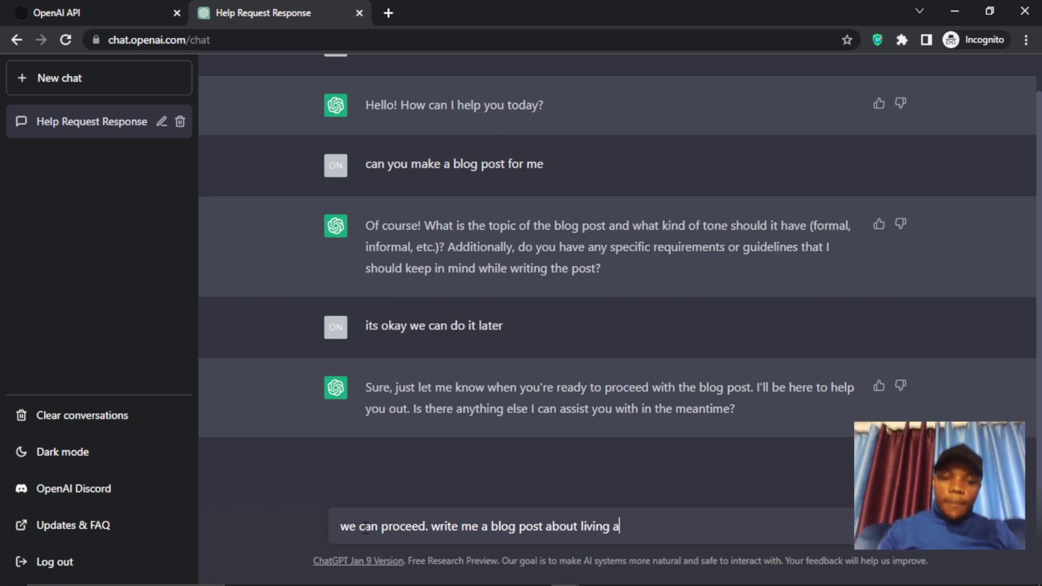
type(" healthy")
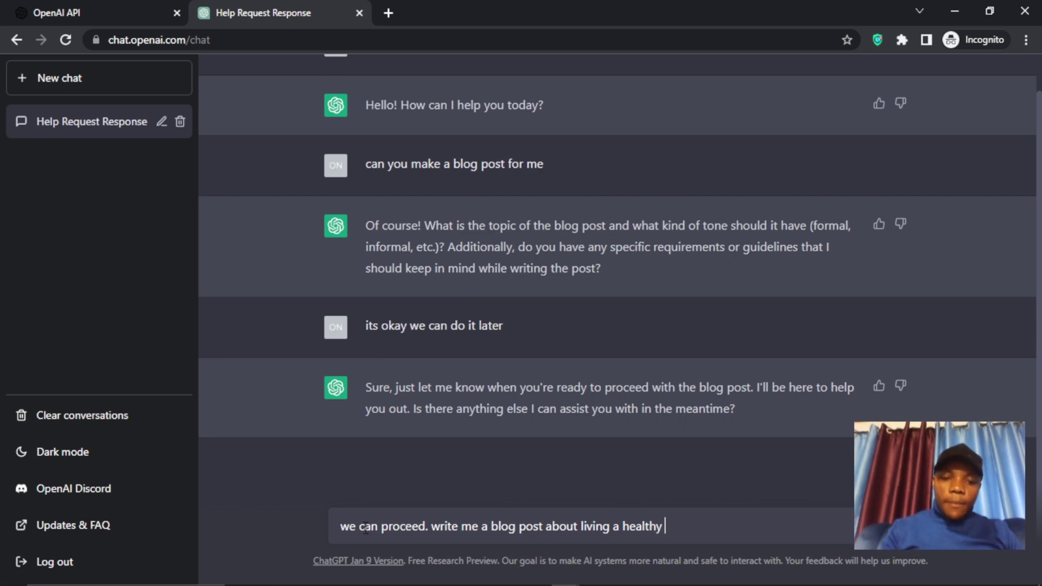
type(" life")
- Send the blog post request, review 'The Importance of Living a Healthy Life', then switch to OBS
key("Return")
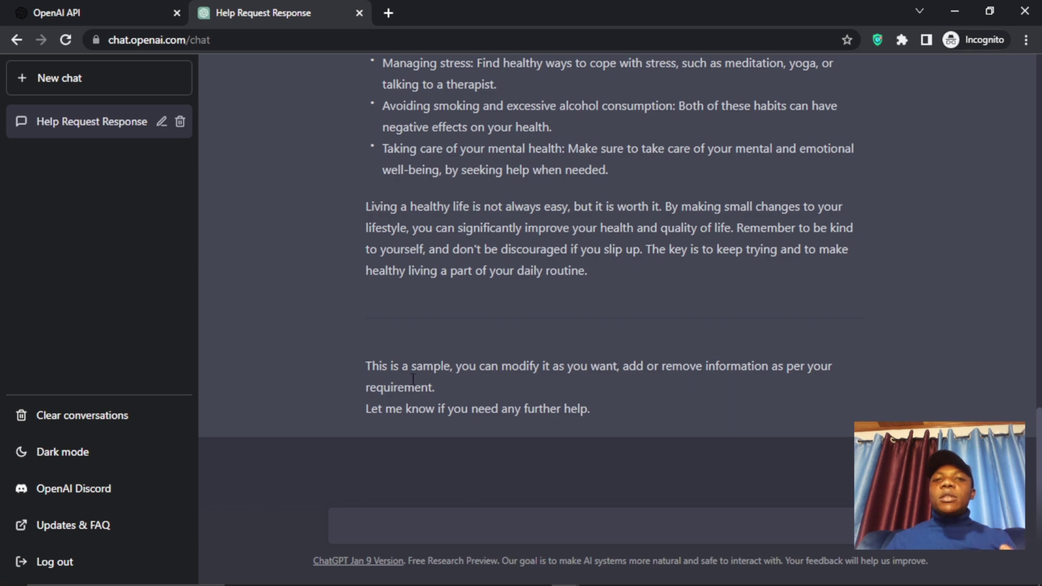
scroll(413, 379, "up", 15)
scroll(473, 346, "down", 8)
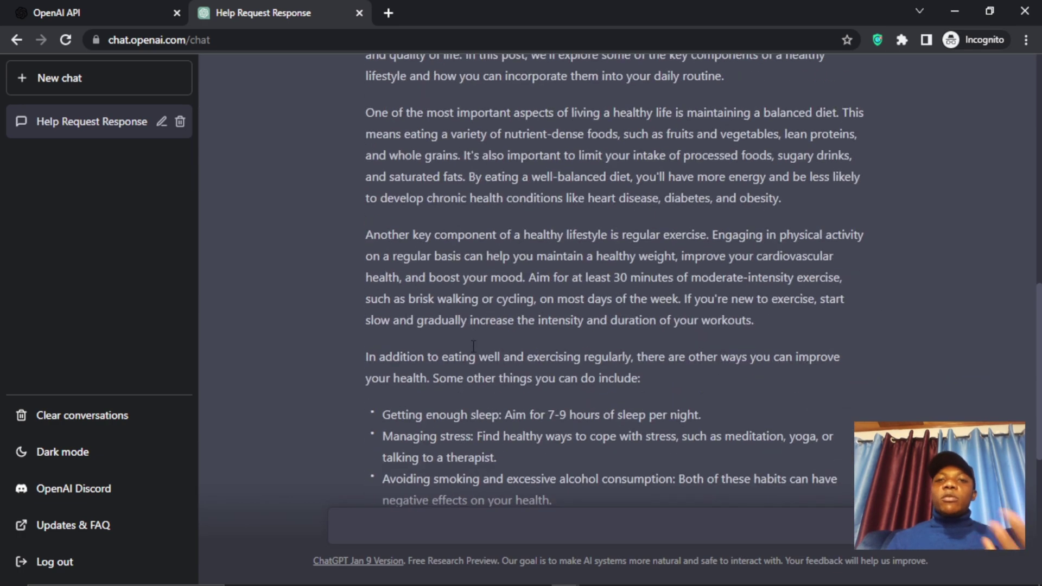
scroll(473, 345, "down", 7)
scroll(471, 343, "up", 13)
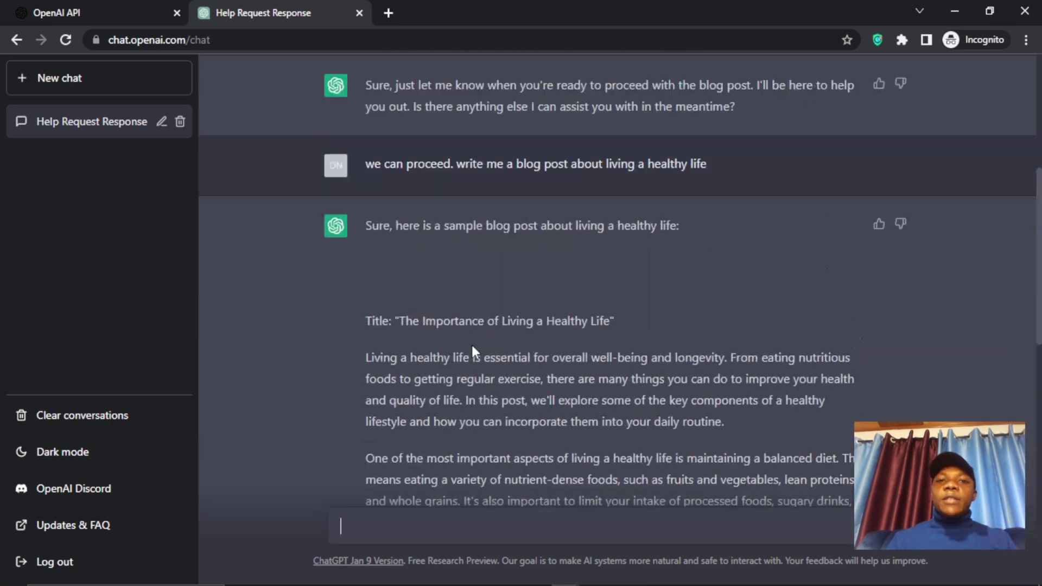
scroll(471, 343, "up", 4)
scroll(471, 344, "down", 16)
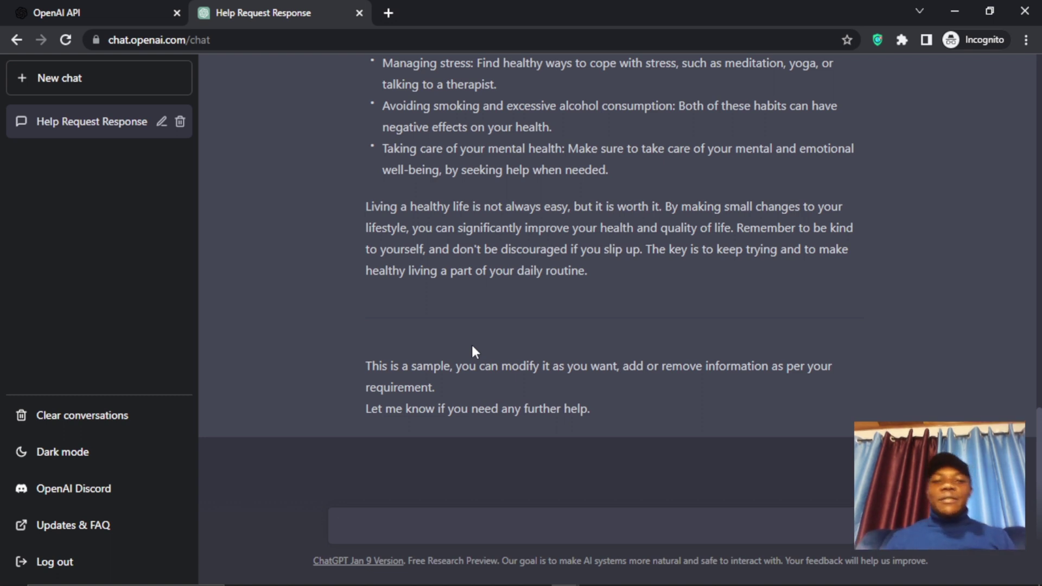
mouse_move(622, 581)
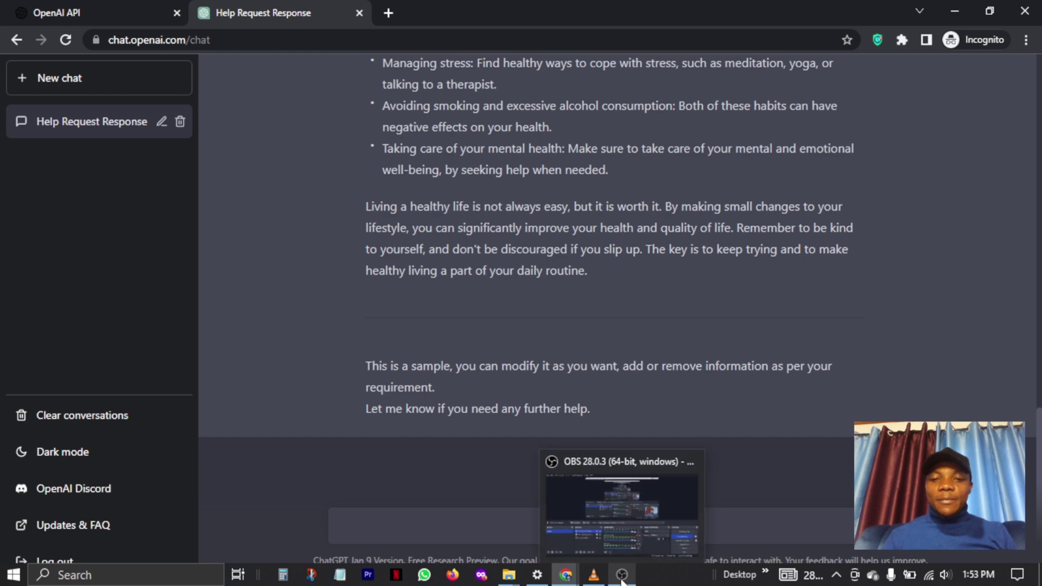
left_click(646, 507)
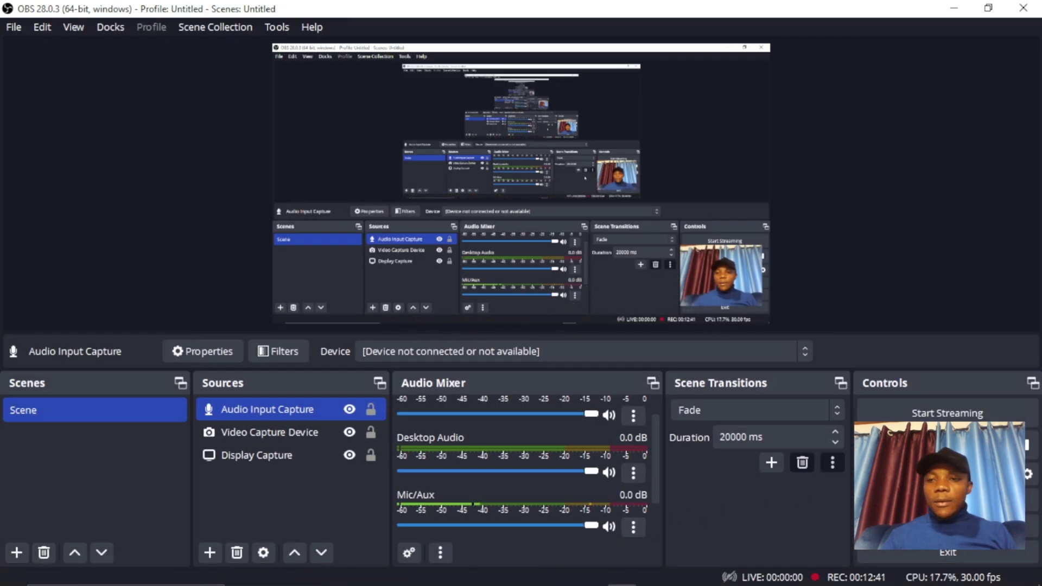